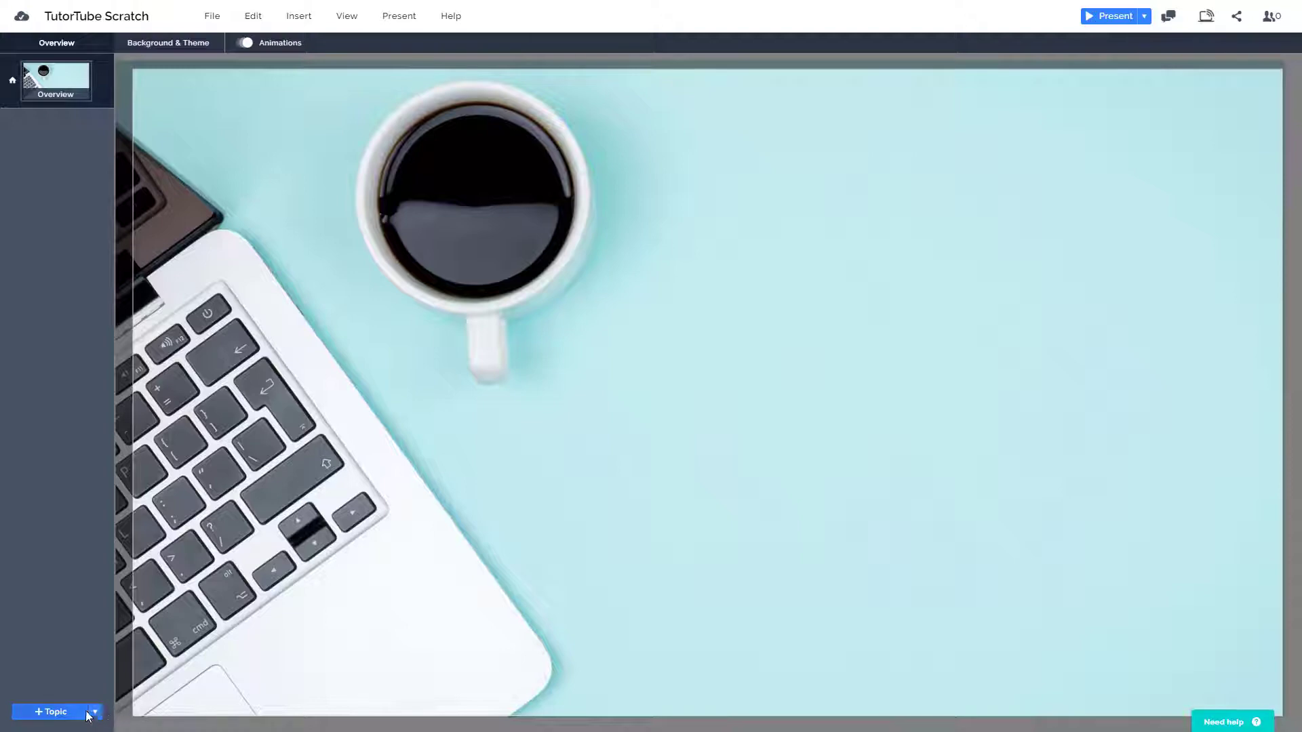
Step: Add a circular Title topic, double its size, and drag it down-left onto the laptop keyboard
left_click(48, 712)
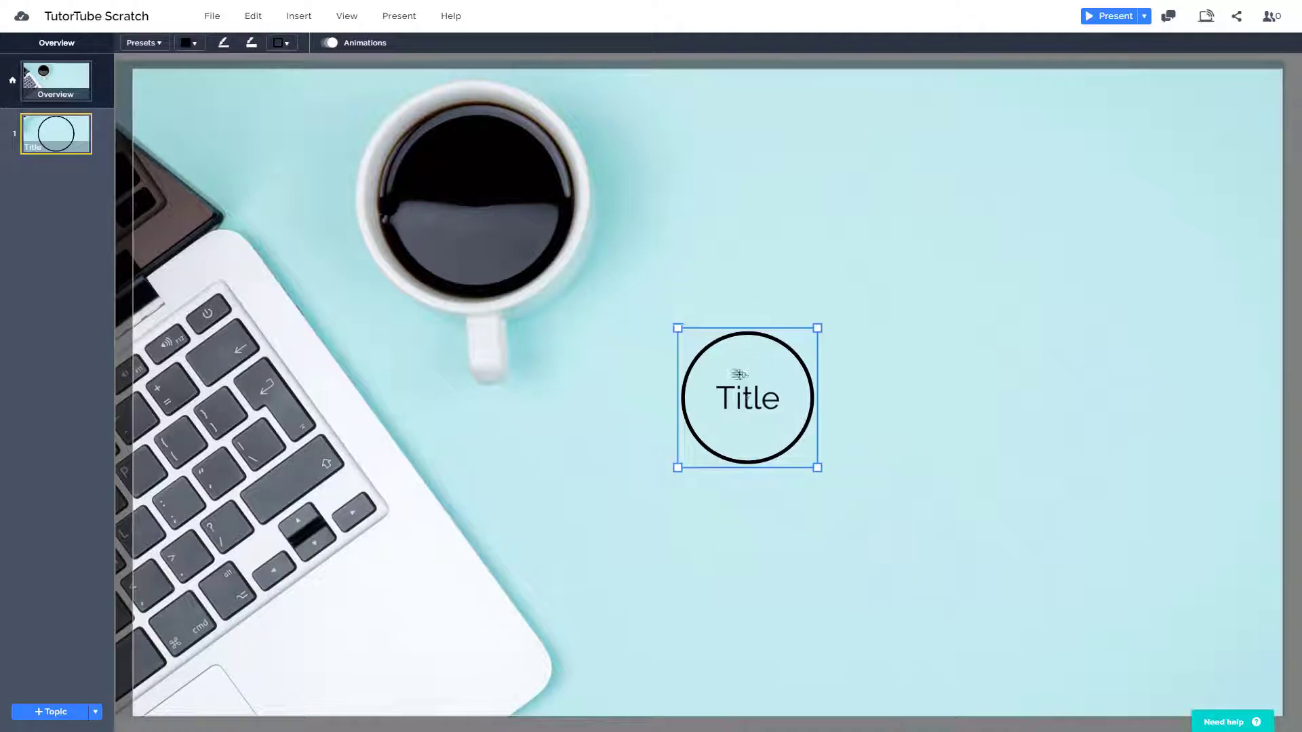
left_click_drag(716, 380, 853, 271)
left_click_drag(764, 264, 412, 379)
mouse_move(411, 379)
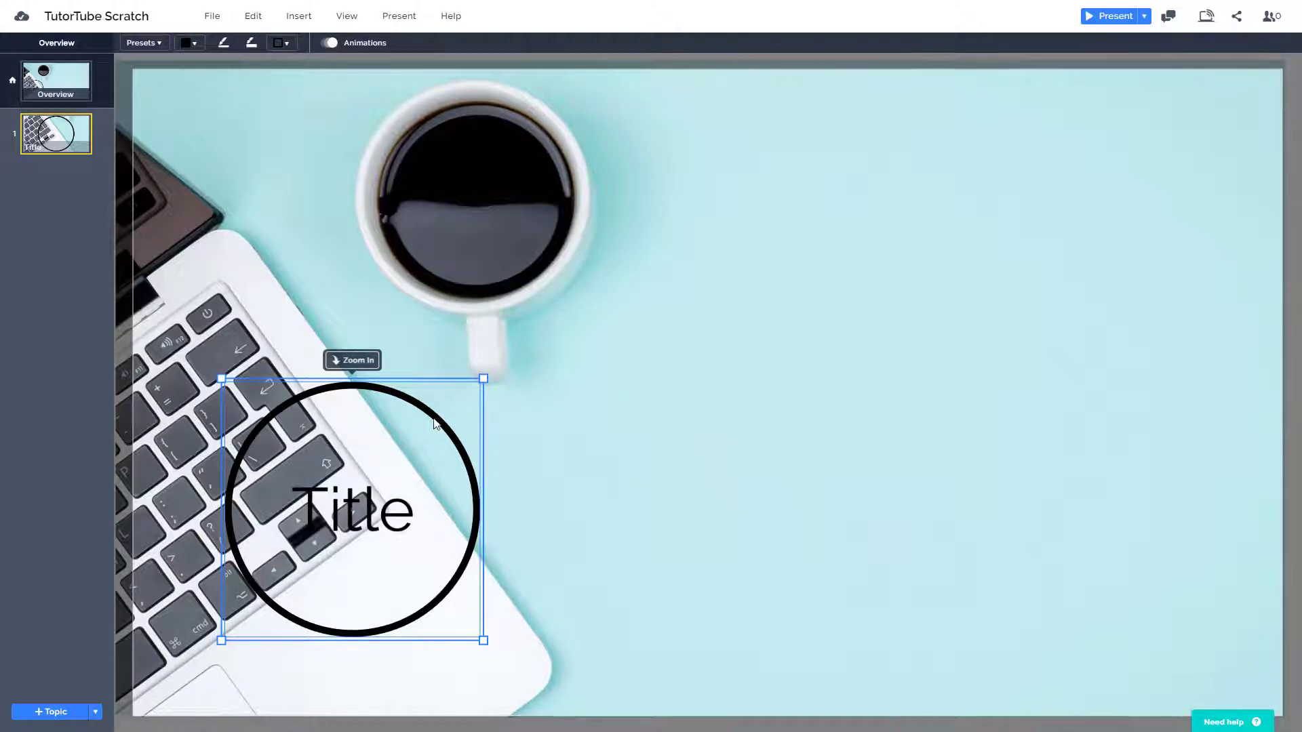
Step: Select the circle frame and try the green, red, blue and black presets before settling on white
left_click(373, 520)
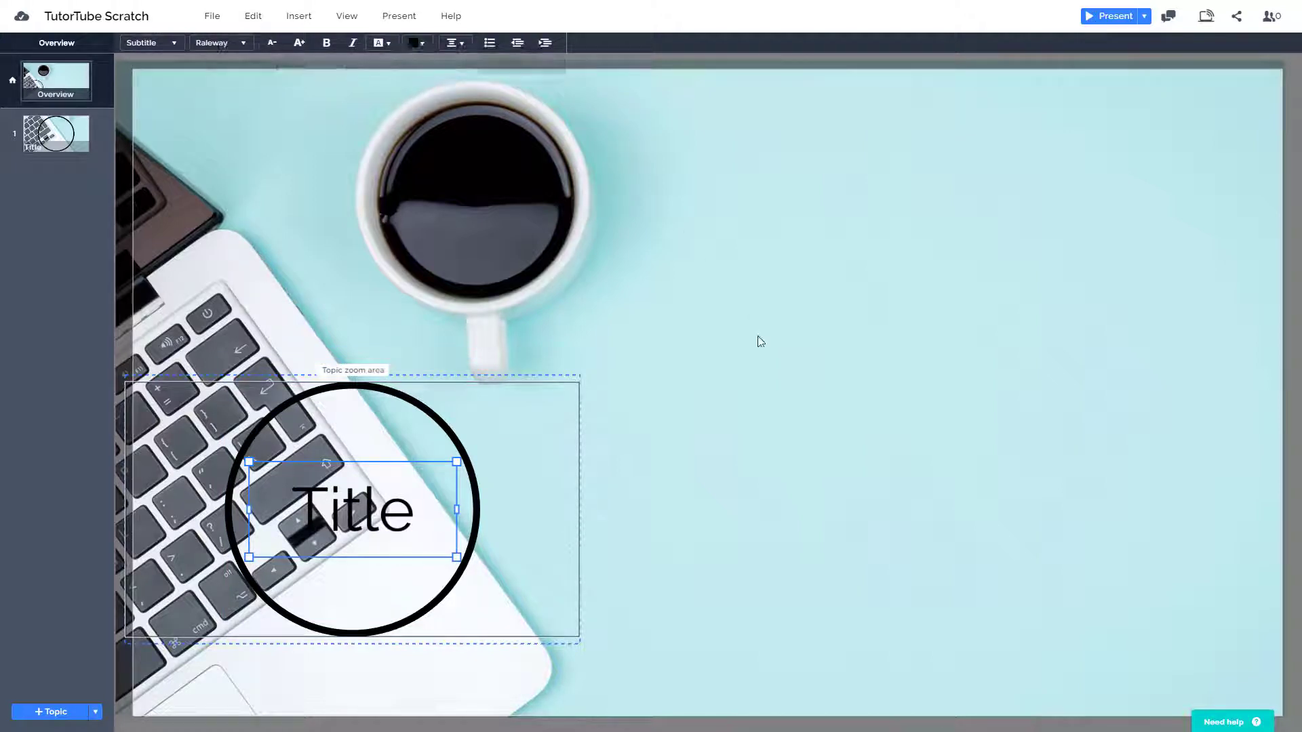
left_click(565, 458)
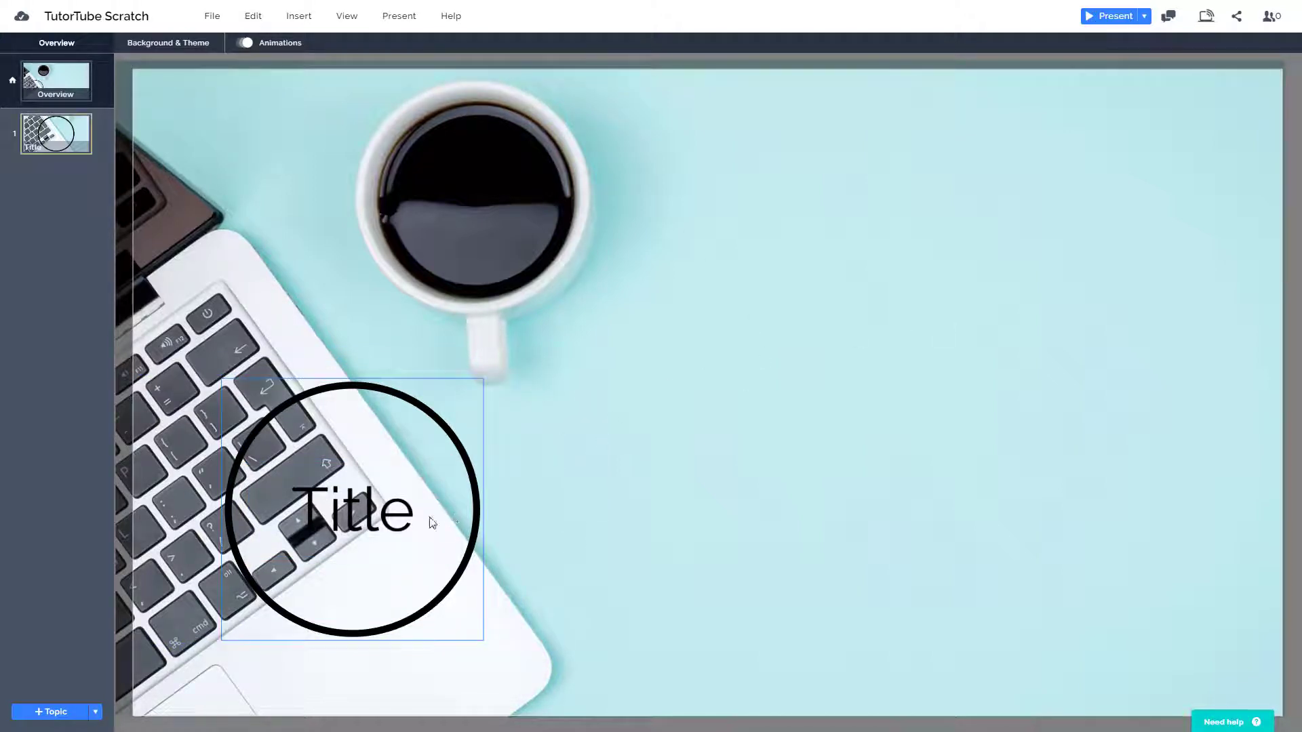
left_click(474, 478)
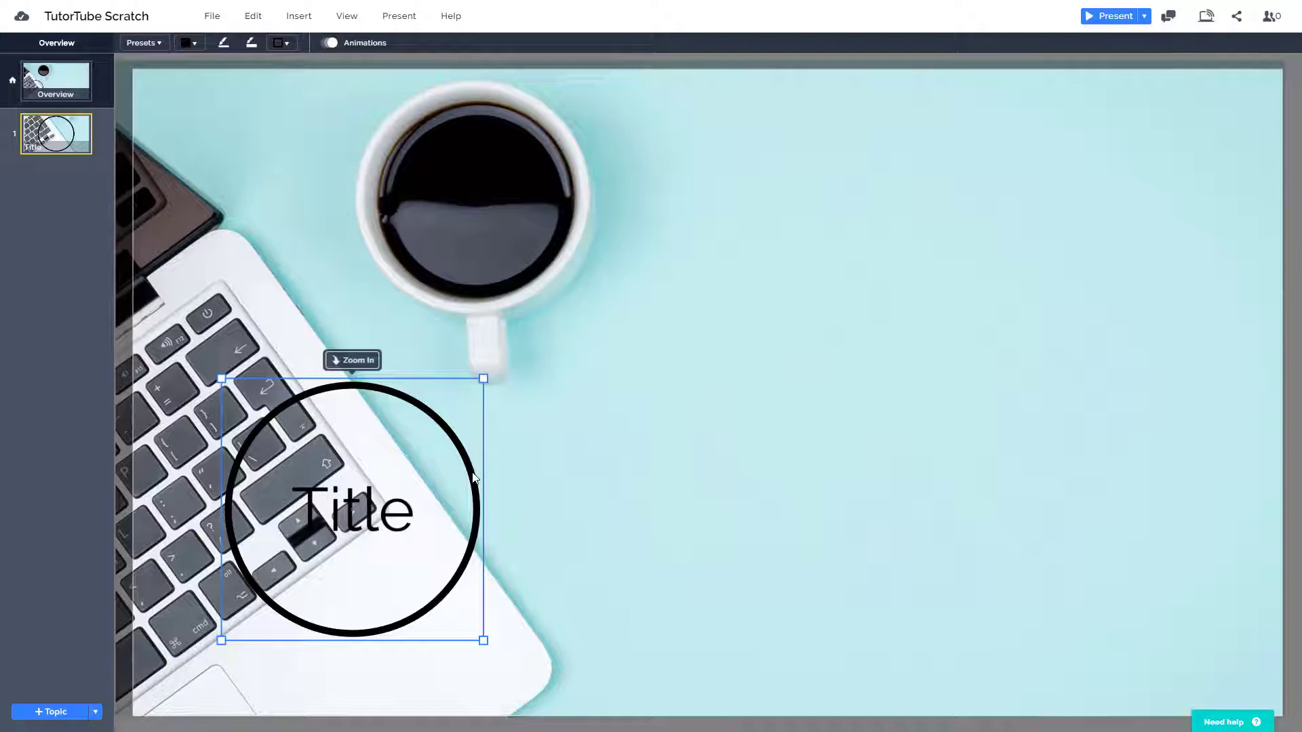
left_click(153, 46)
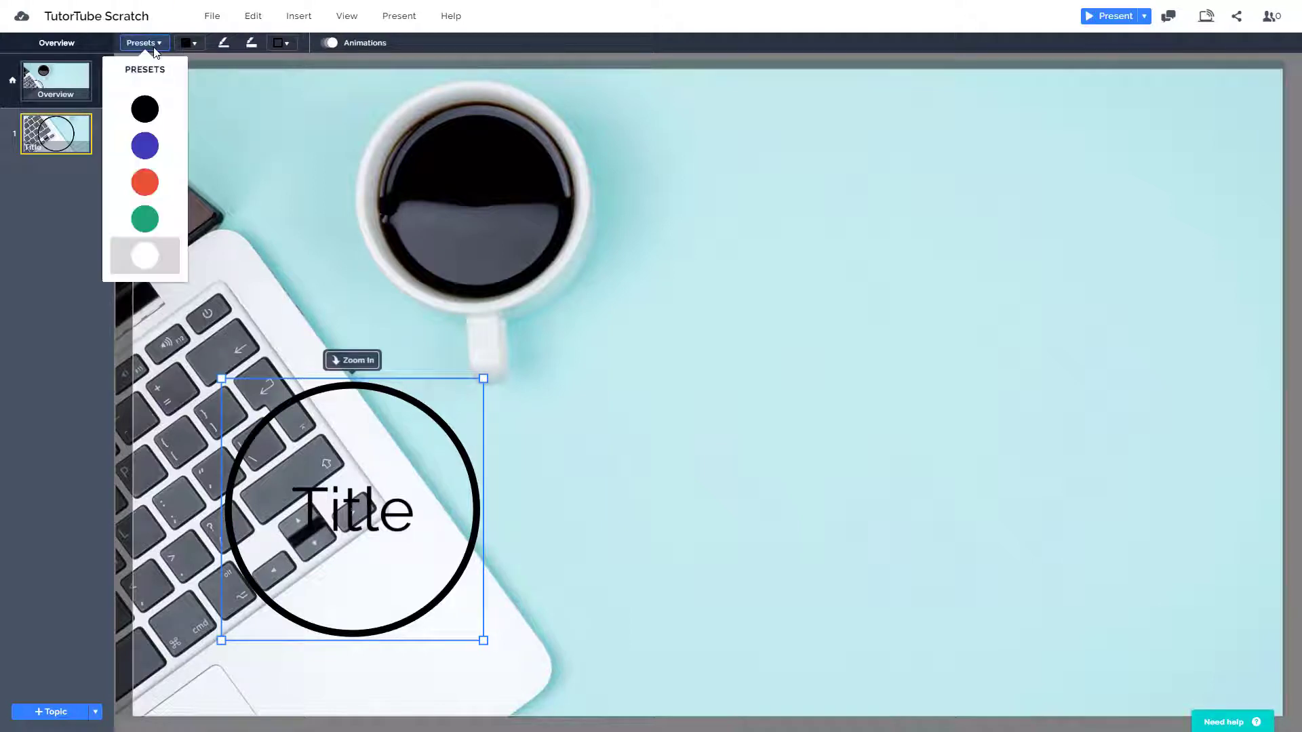
left_click(144, 218)
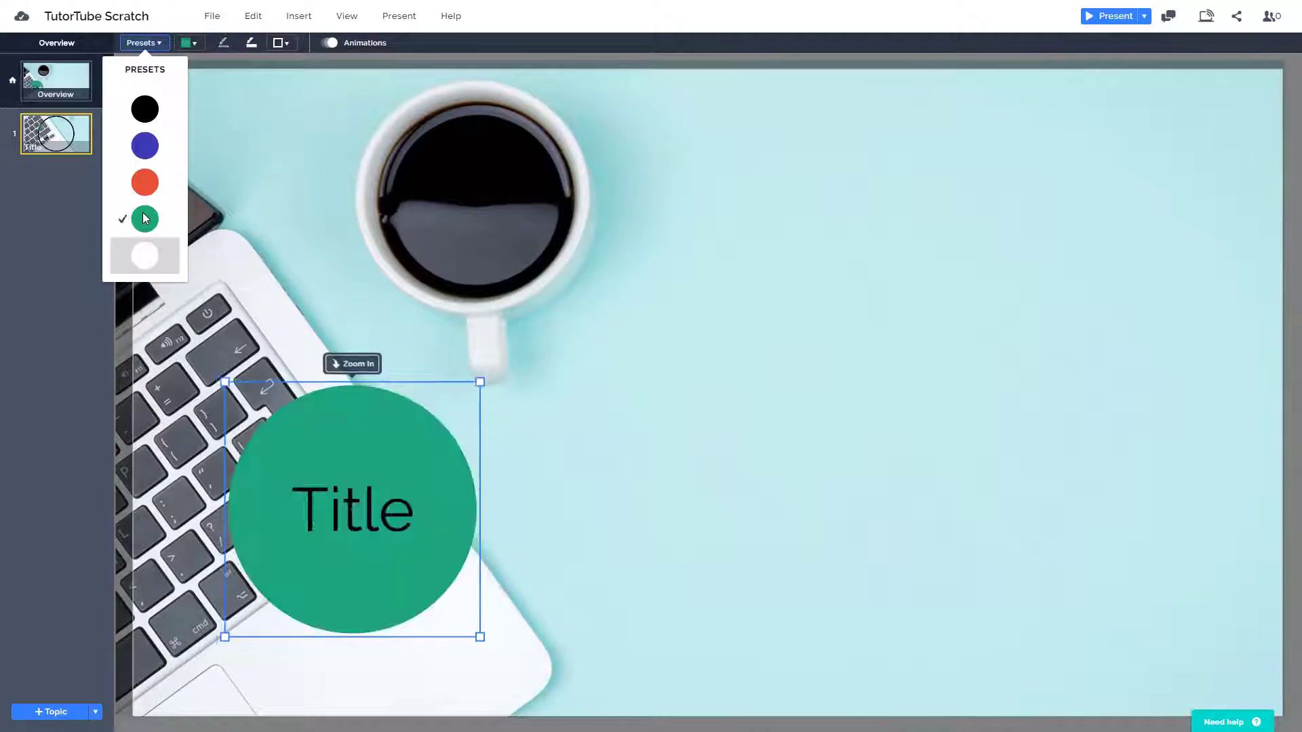
left_click(144, 182)
left_click(145, 145)
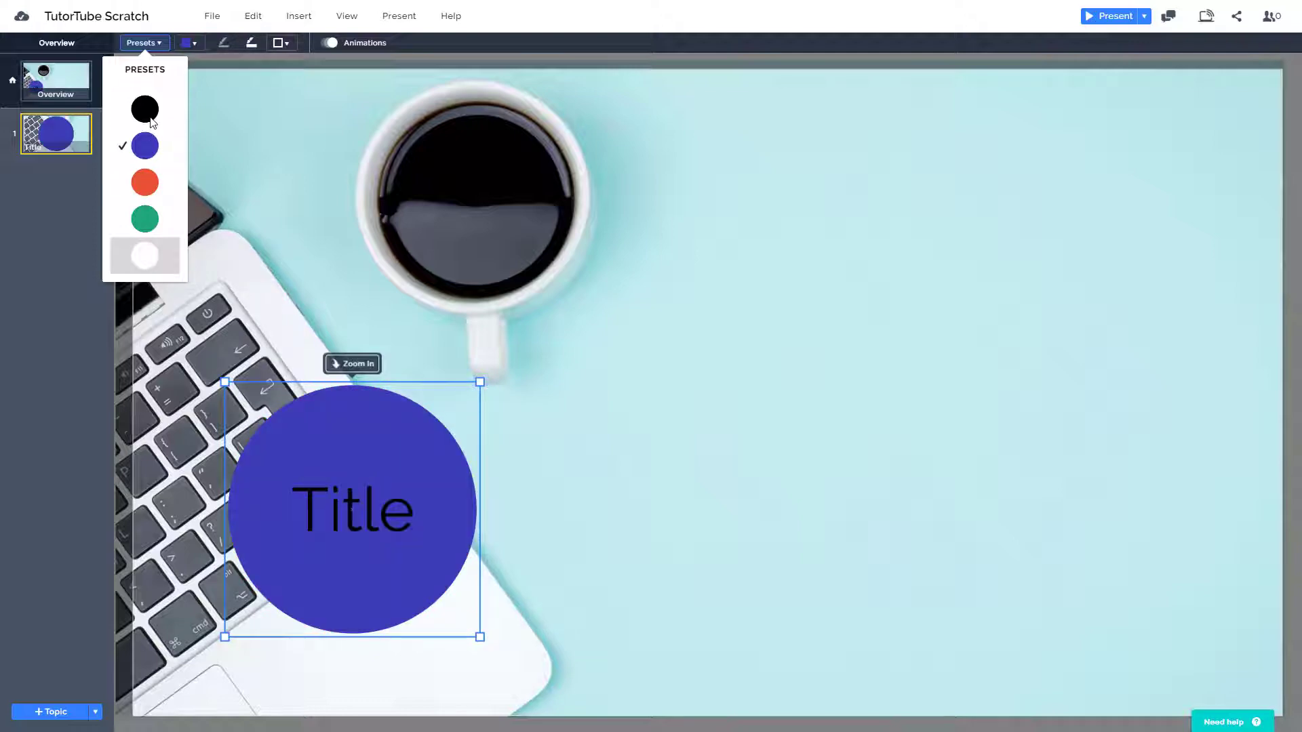
left_click(149, 115)
left_click(149, 257)
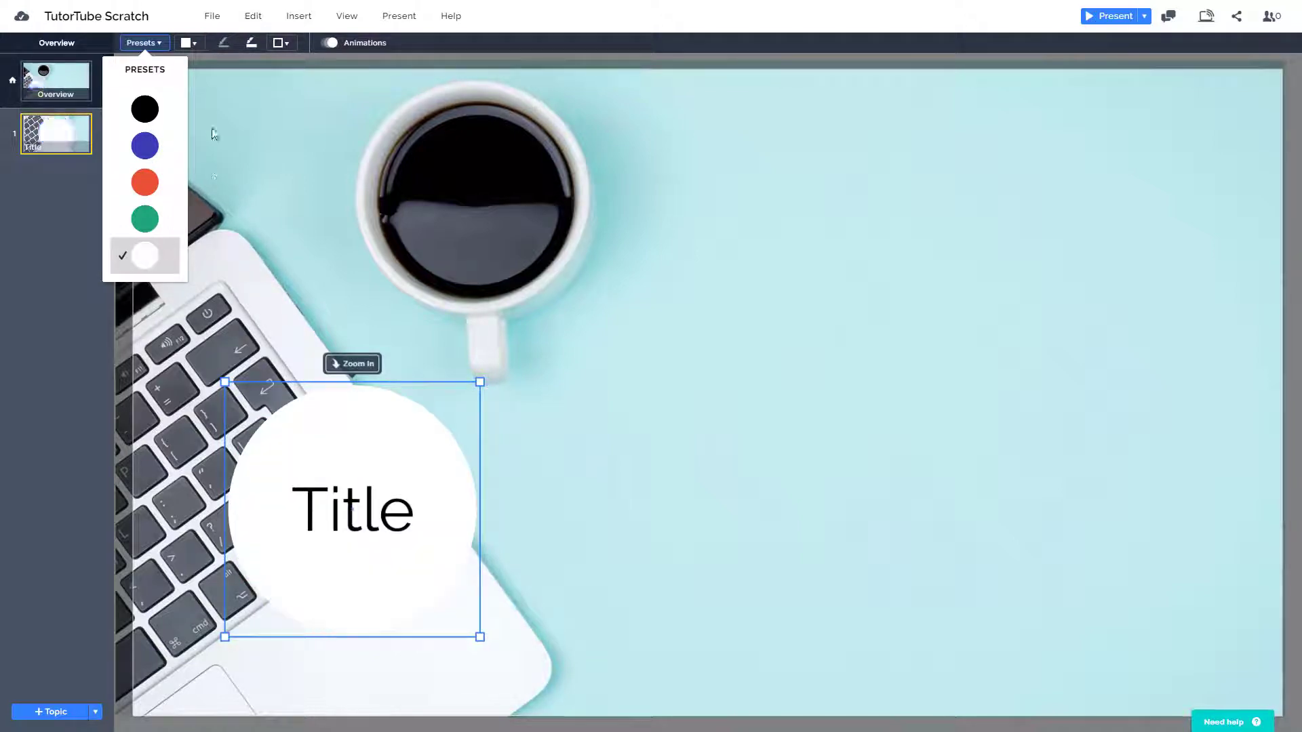
Step: Try a linear gradient fill on the circle with red, blue-purple, then dark grey start colours
left_click(194, 48)
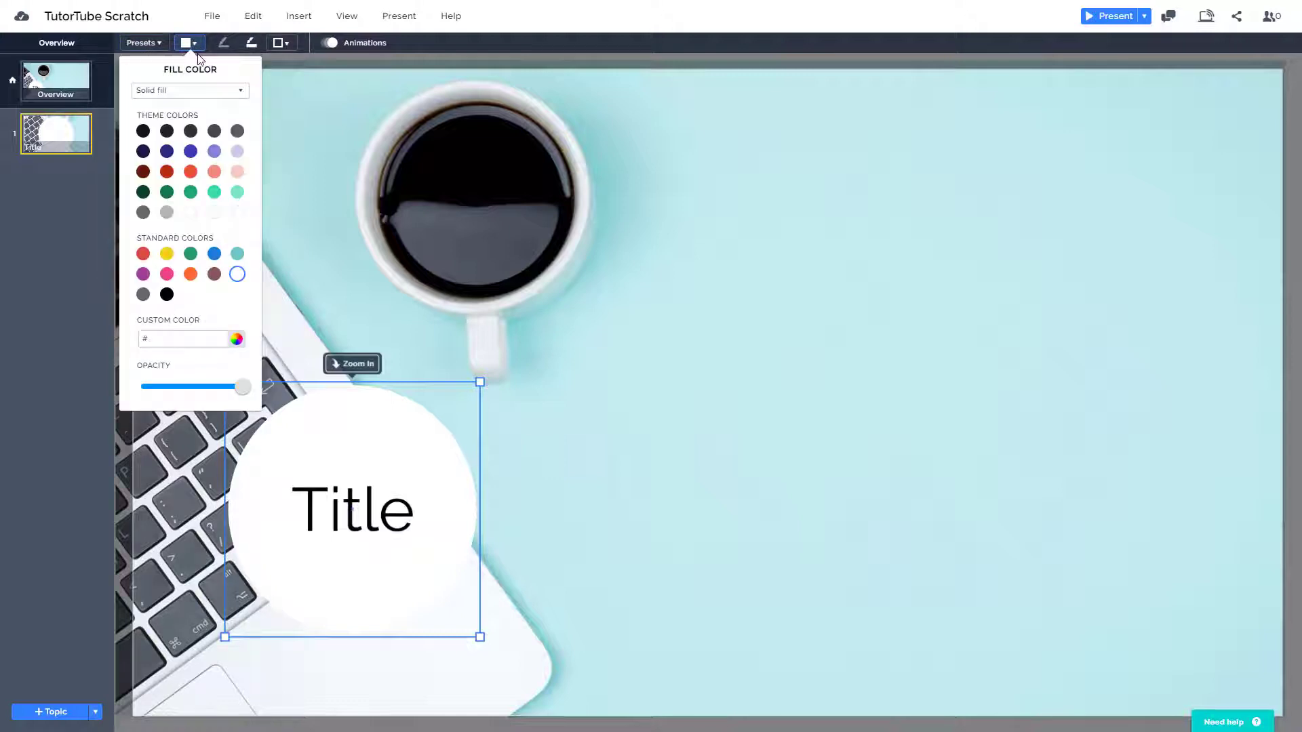
left_click(221, 90)
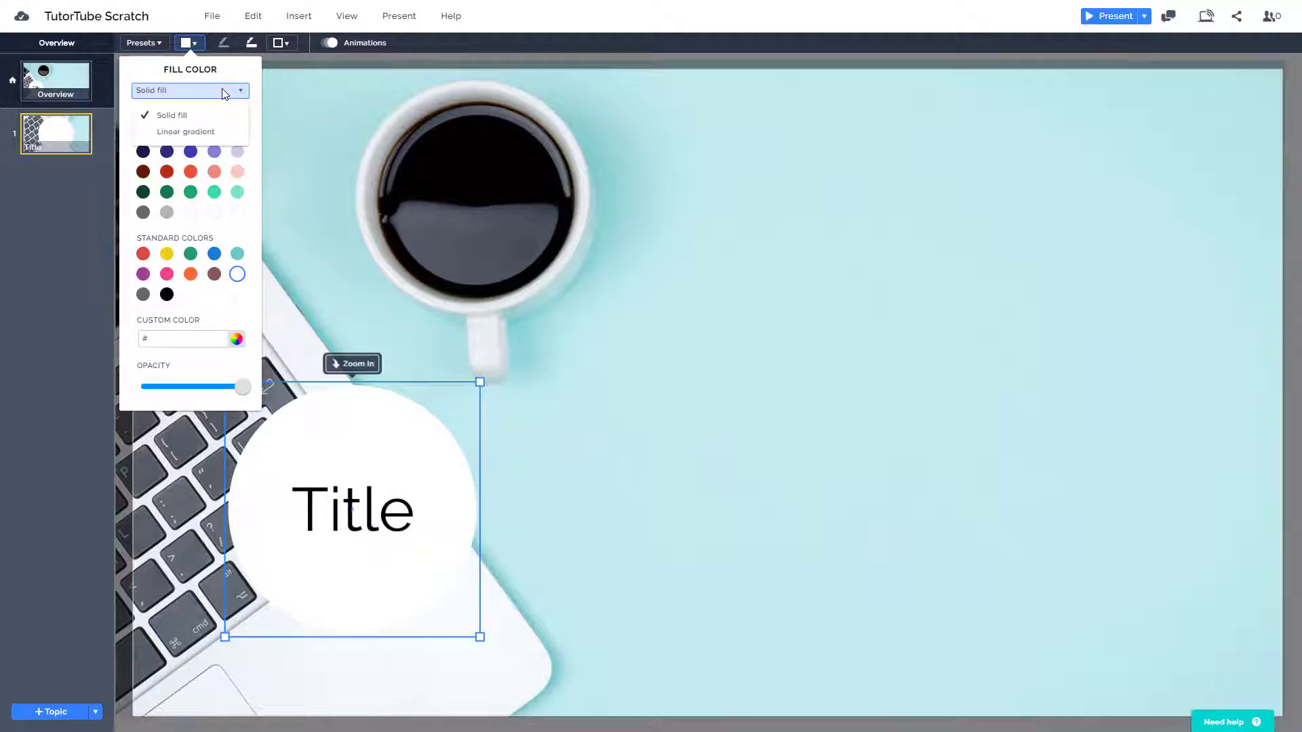
left_click(190, 132)
left_click(191, 196)
left_click(191, 175)
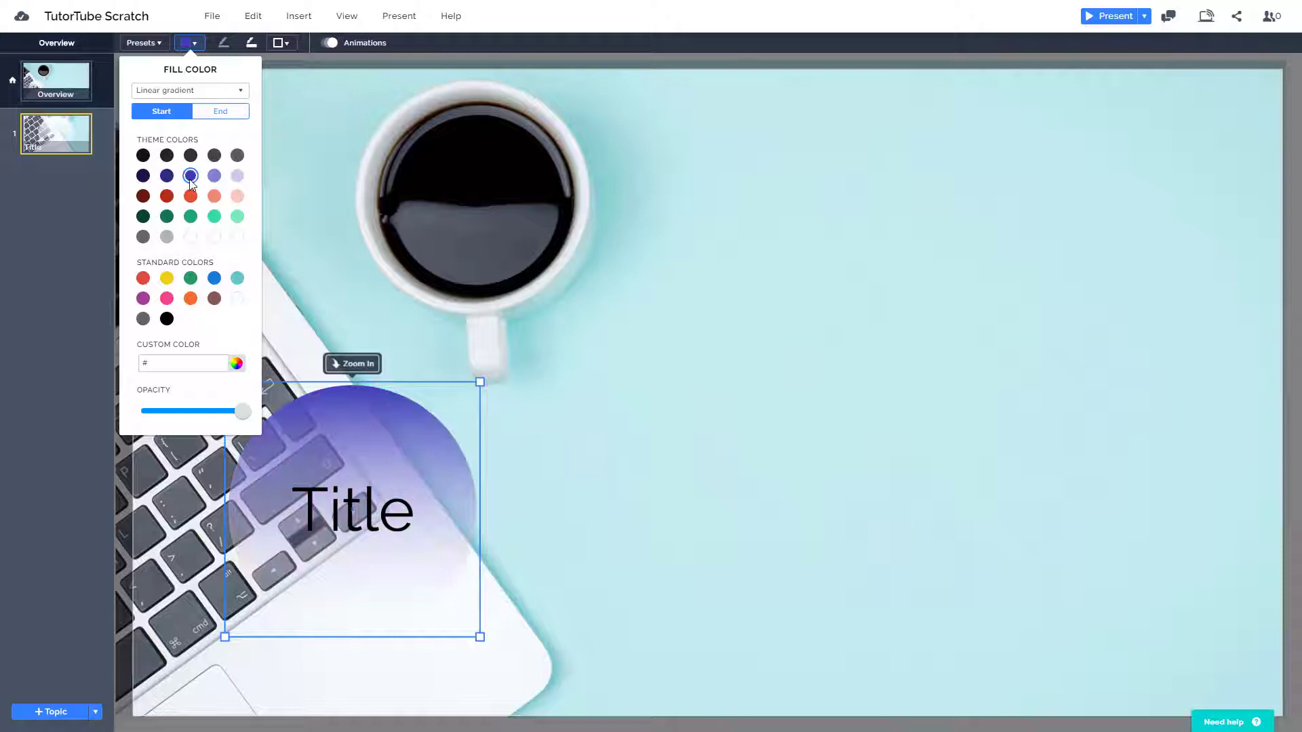
left_click(191, 156)
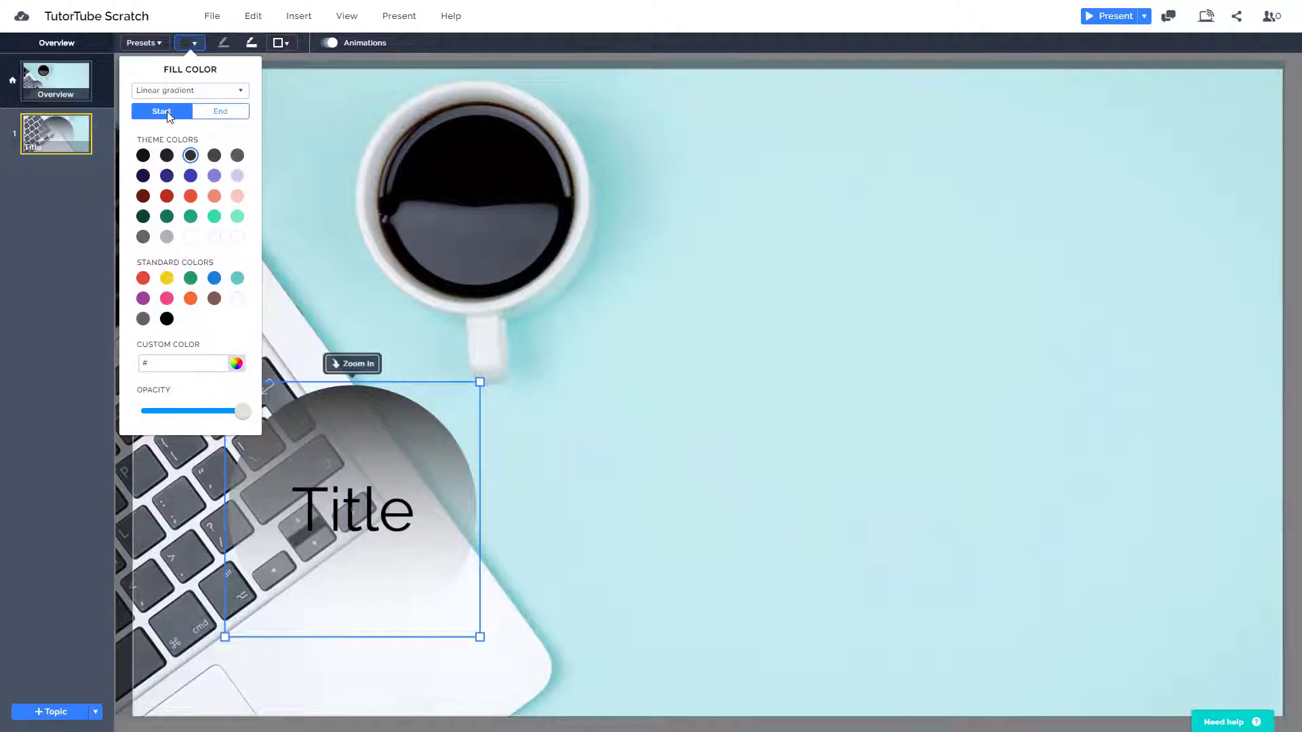
Step: Switch back to a solid fill and try navy, green, salmon and yellow, ending on pink
left_click(190, 90)
left_click(178, 111)
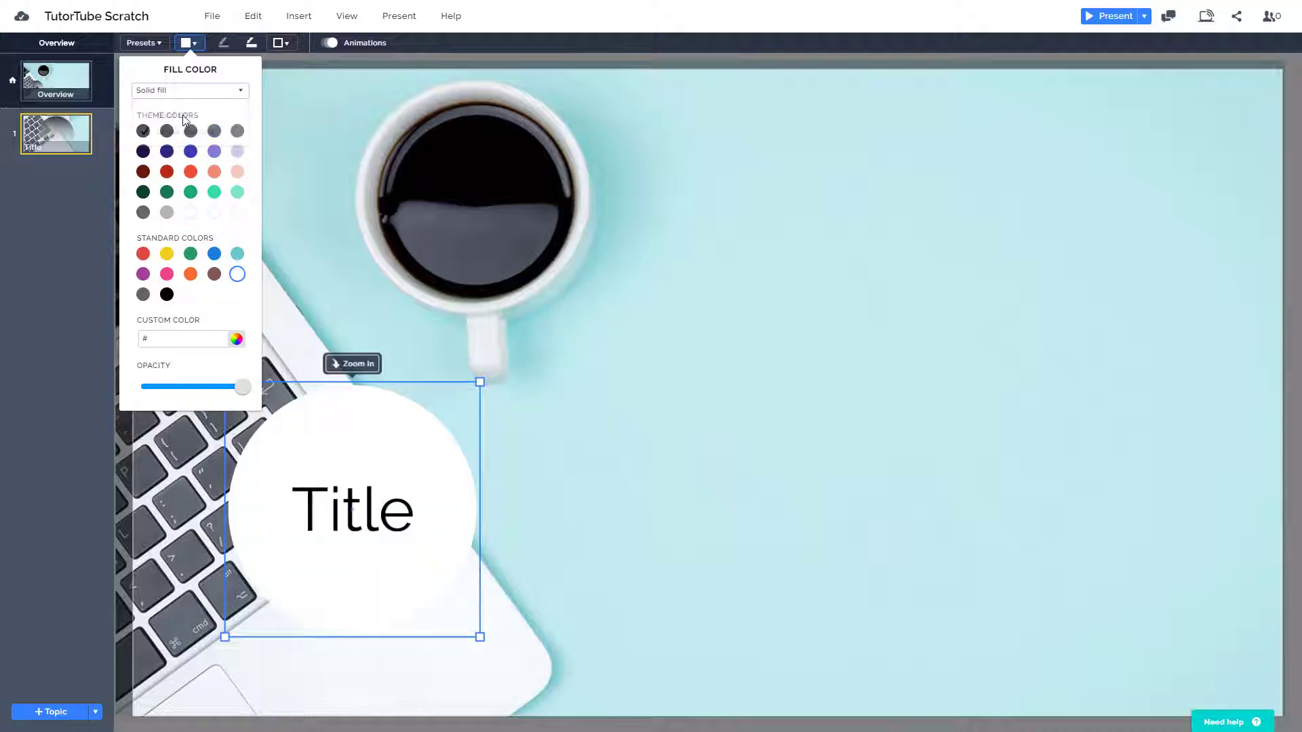
left_click(143, 151)
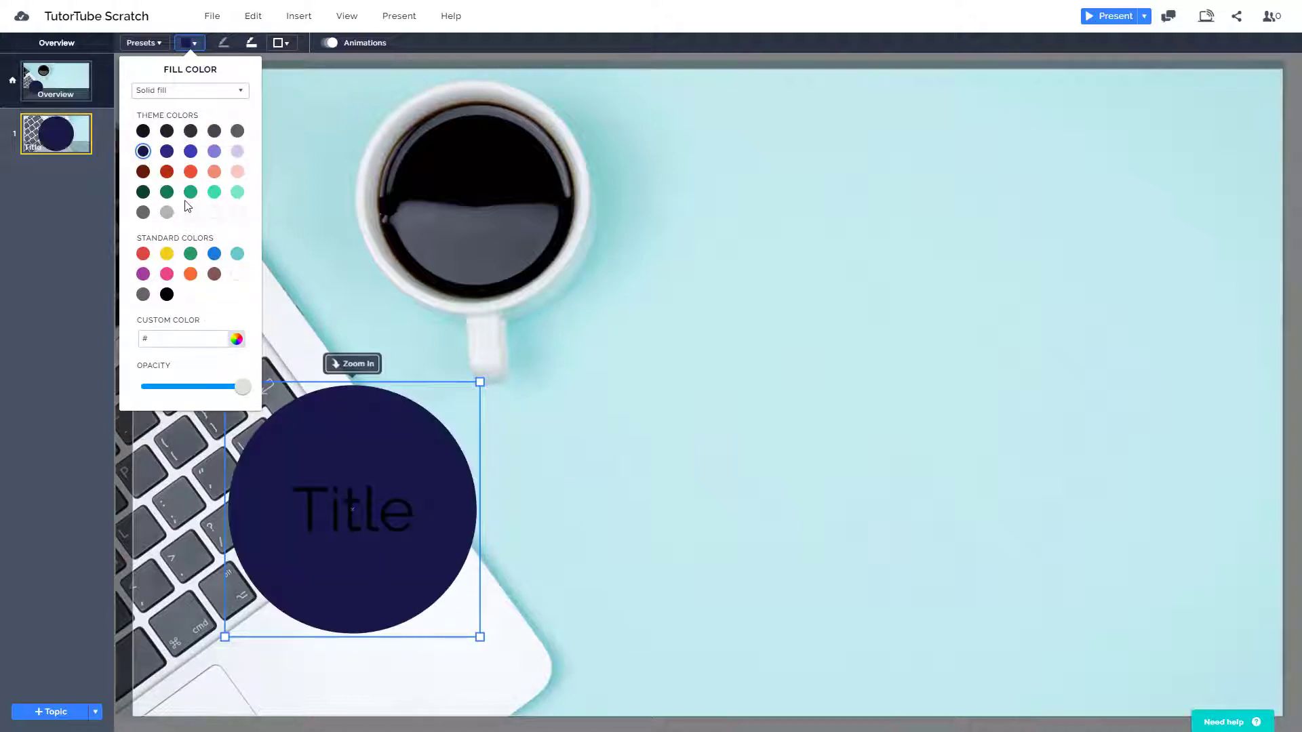
left_click(189, 194)
left_click(214, 172)
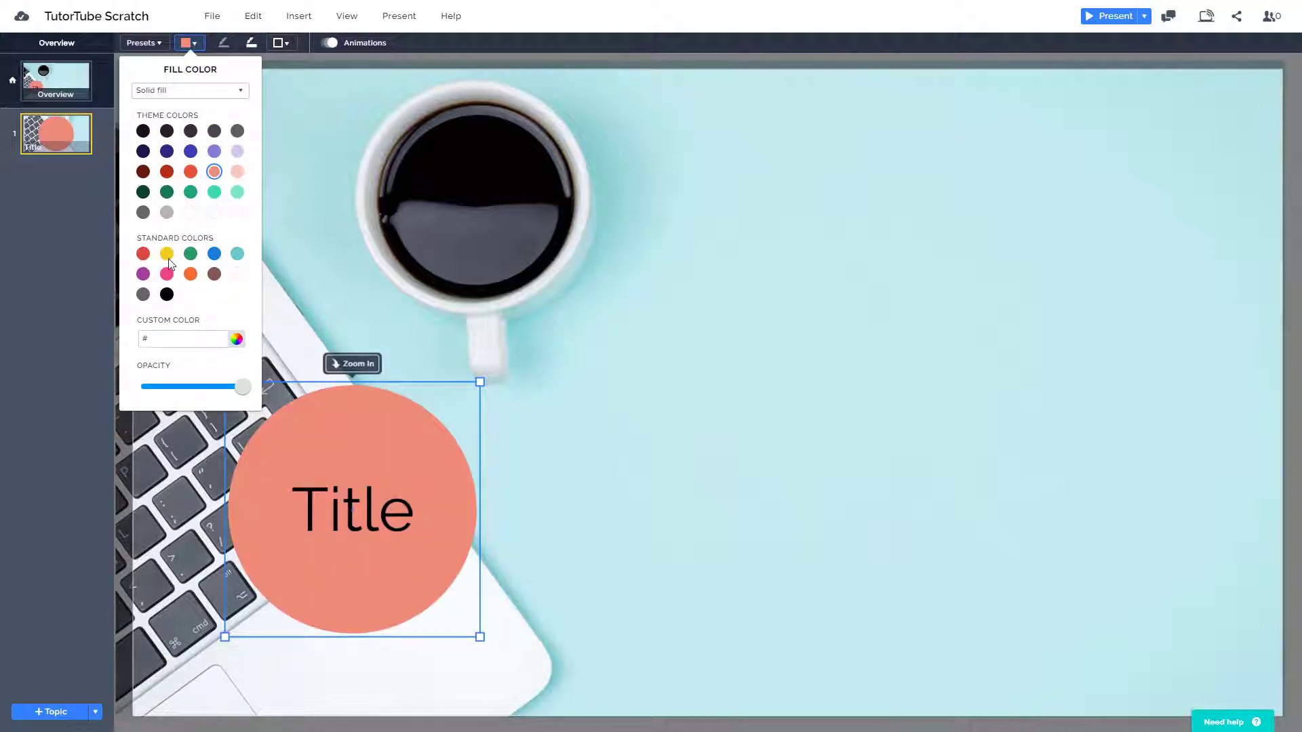
left_click(168, 258)
left_click(167, 274)
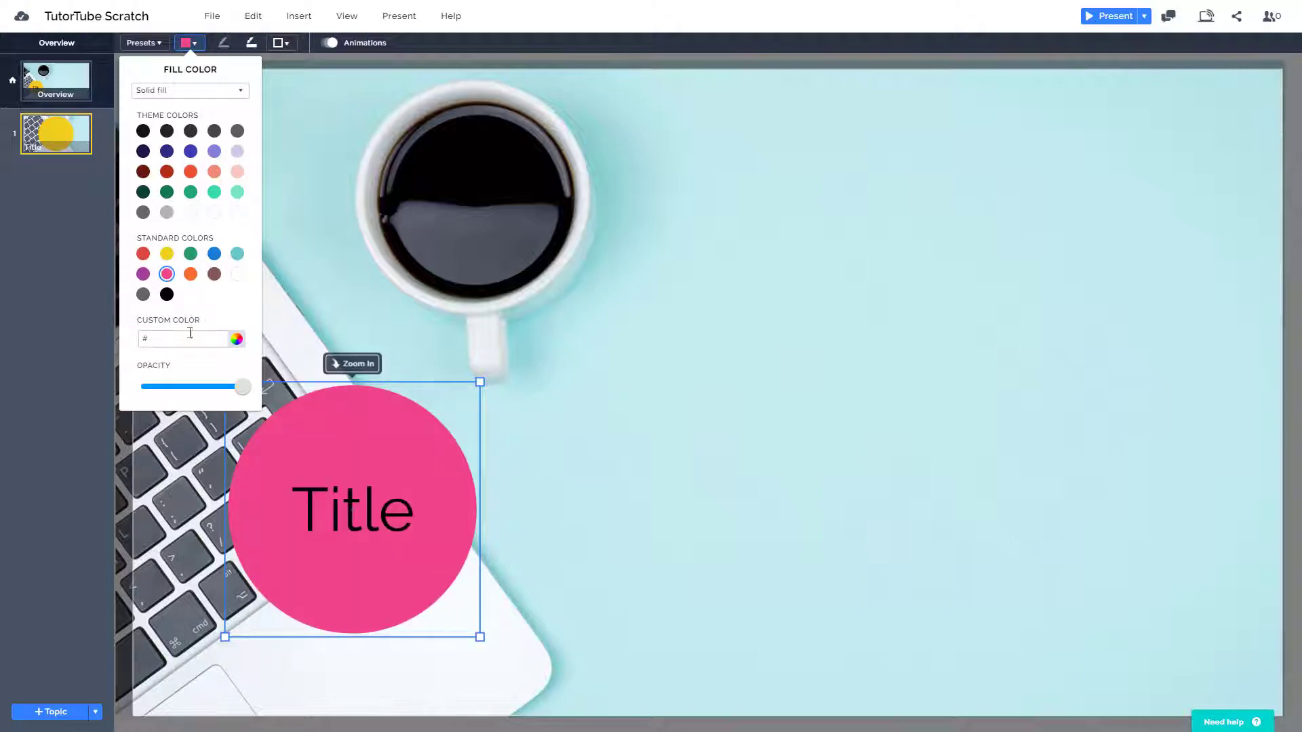
Step: Pick a pink shade in the custom colour picker and confirm it
left_click(237, 339)
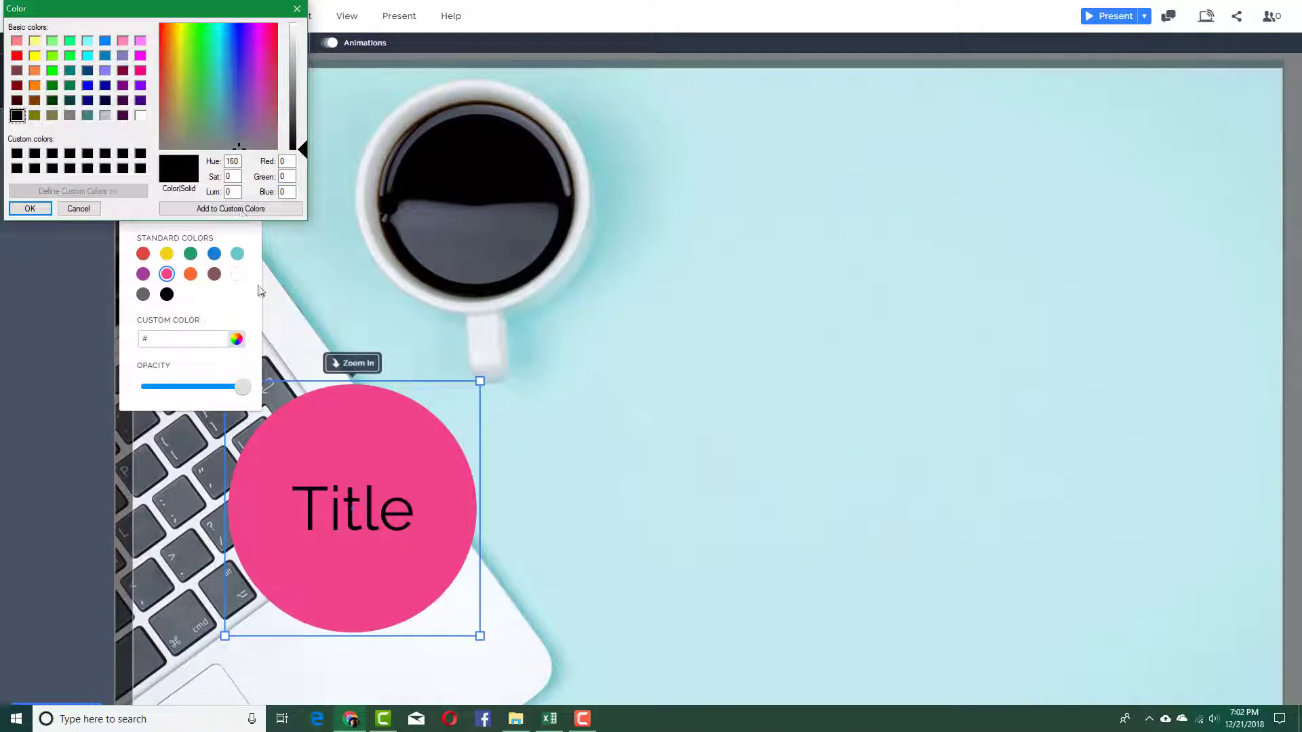
left_click(211, 57)
left_click(290, 84)
left_click(257, 95)
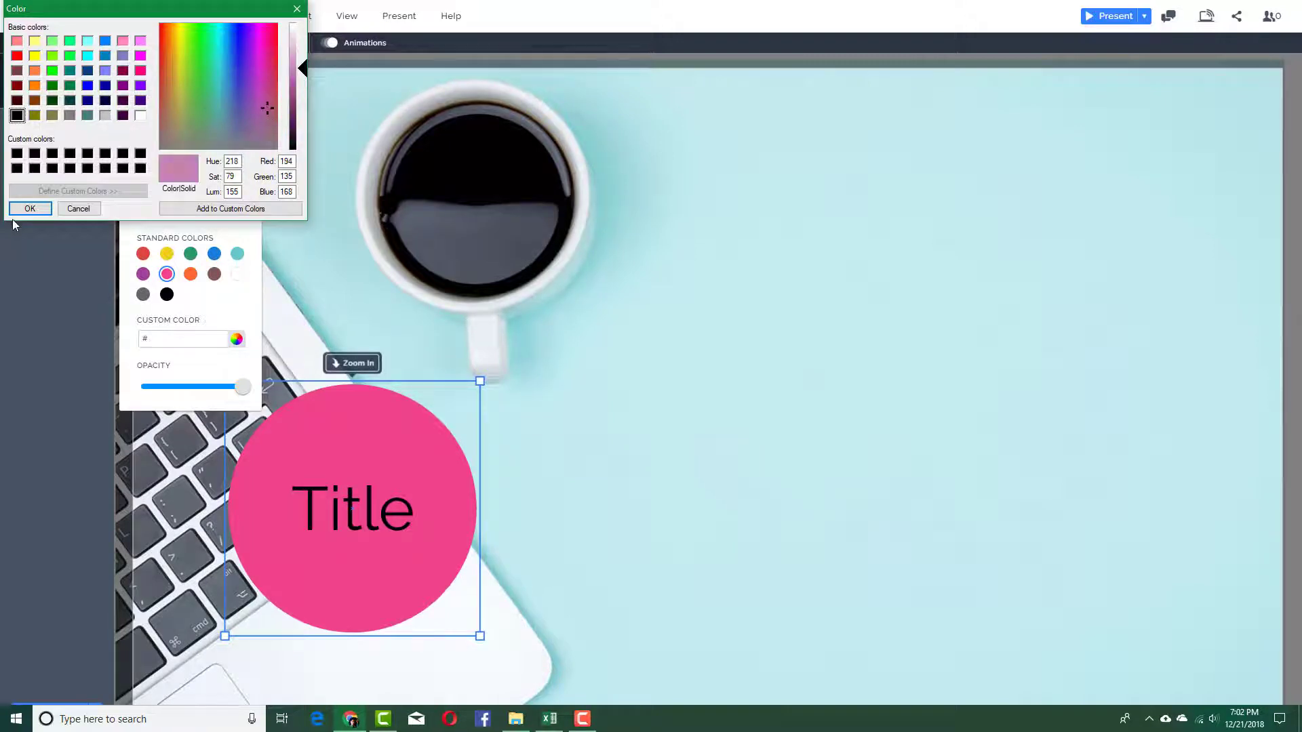
left_click(30, 208)
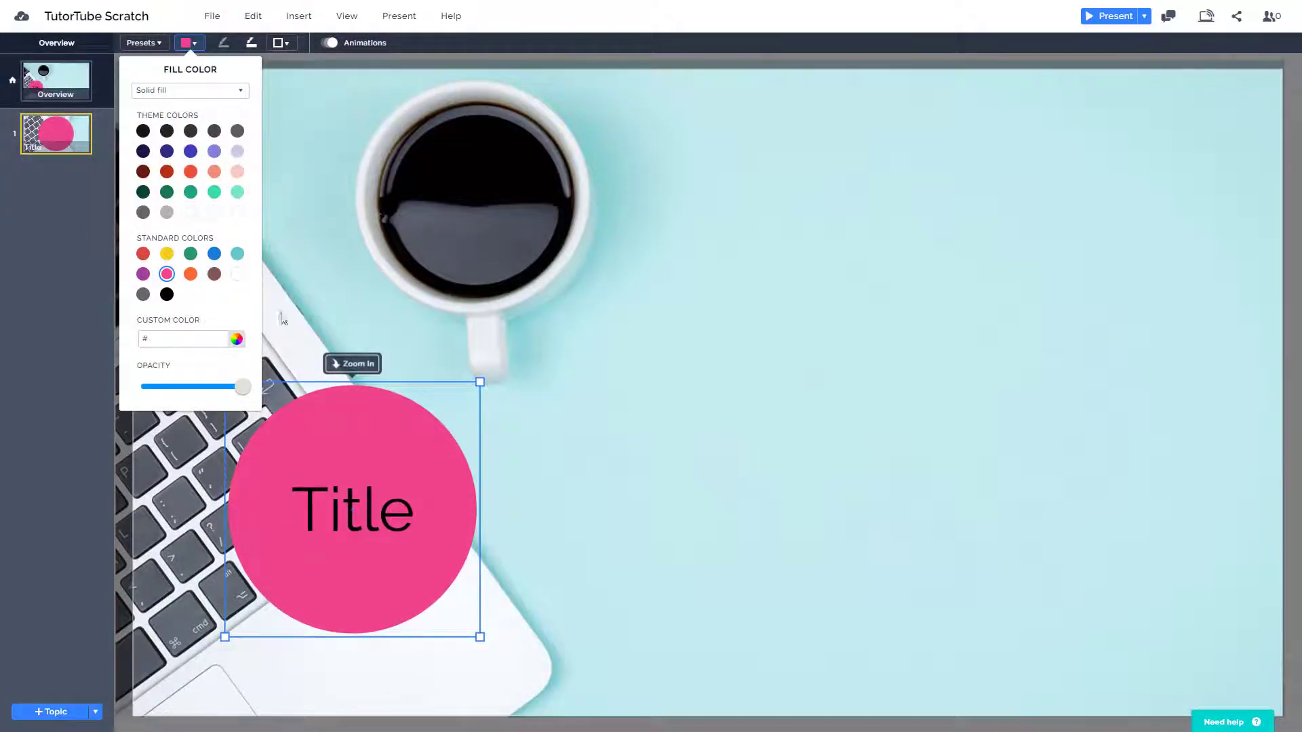
Step: Enter custom colour code ff00f1 and lower the fill opacity to about half
left_click(155, 340)
left_click(173, 340)
type("ff00f1")
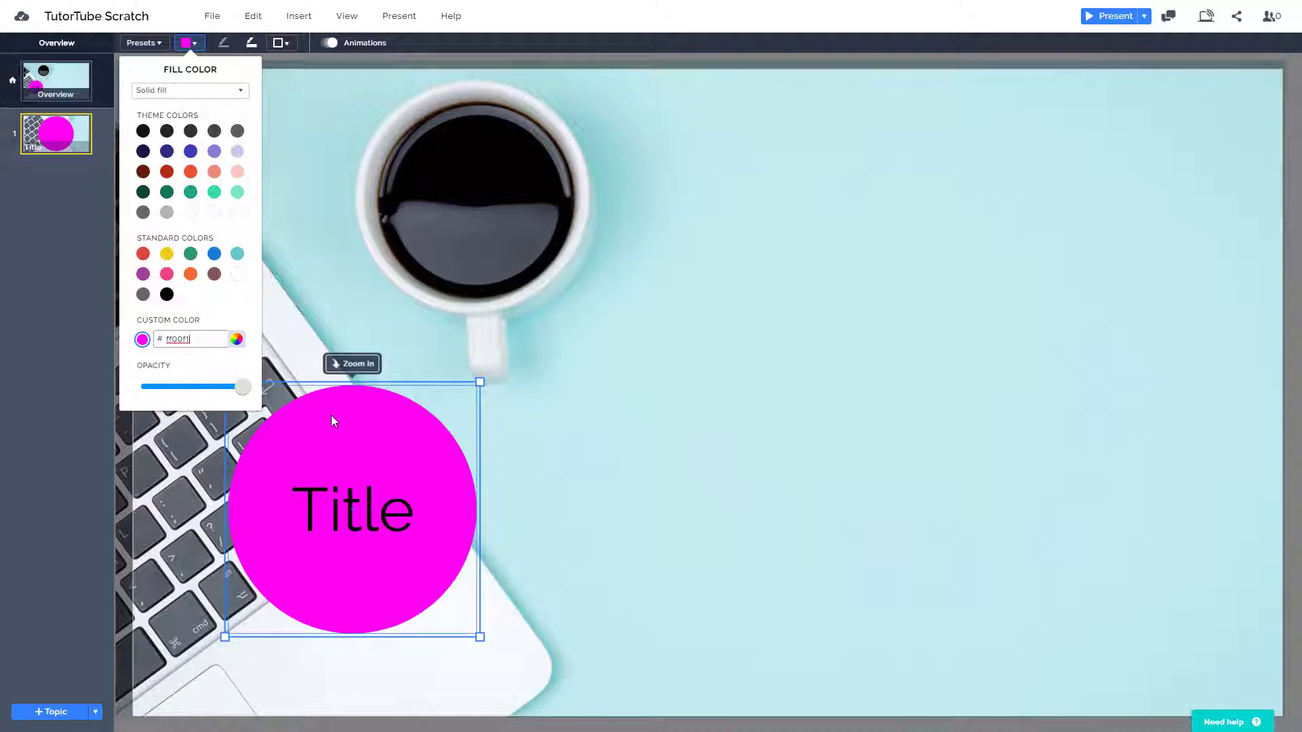
left_click_drag(236, 392, 205, 398)
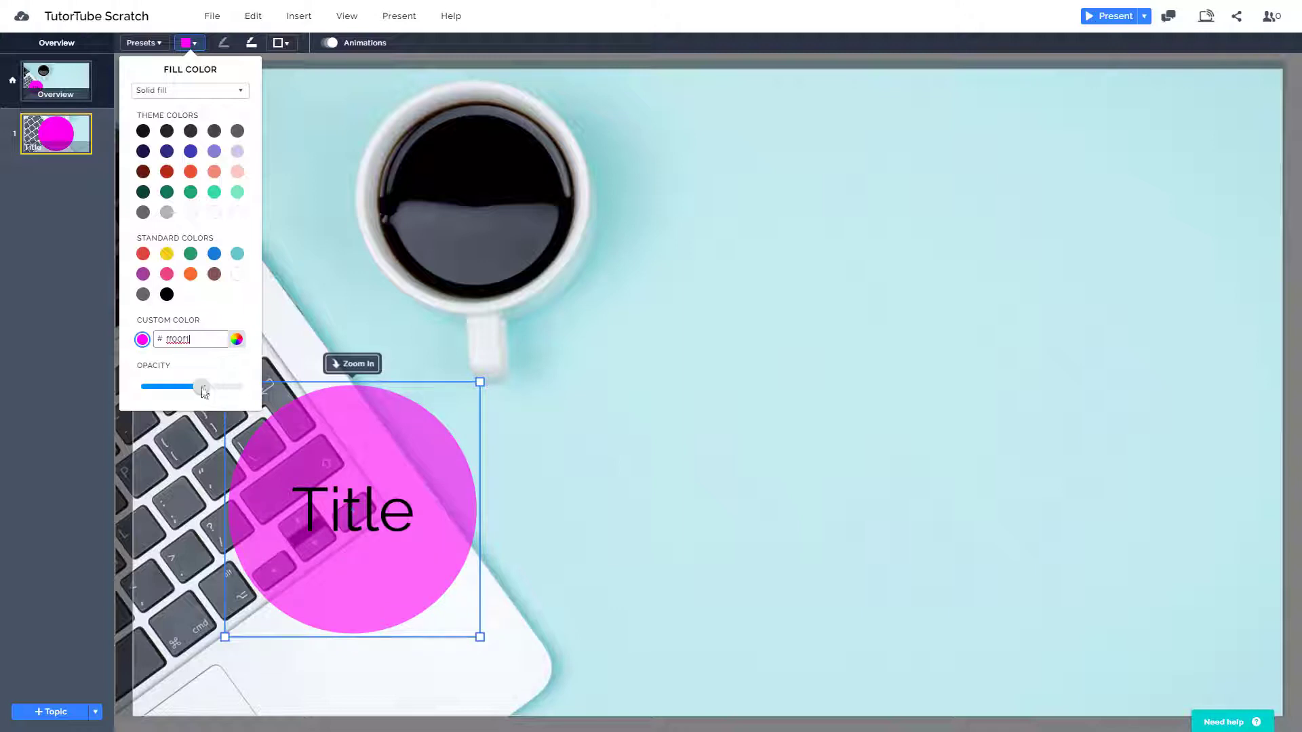
Step: Give the circle a yellow-to-orange linear gradient fill, with the orange end at about 20% opacity
left_click(166, 254)
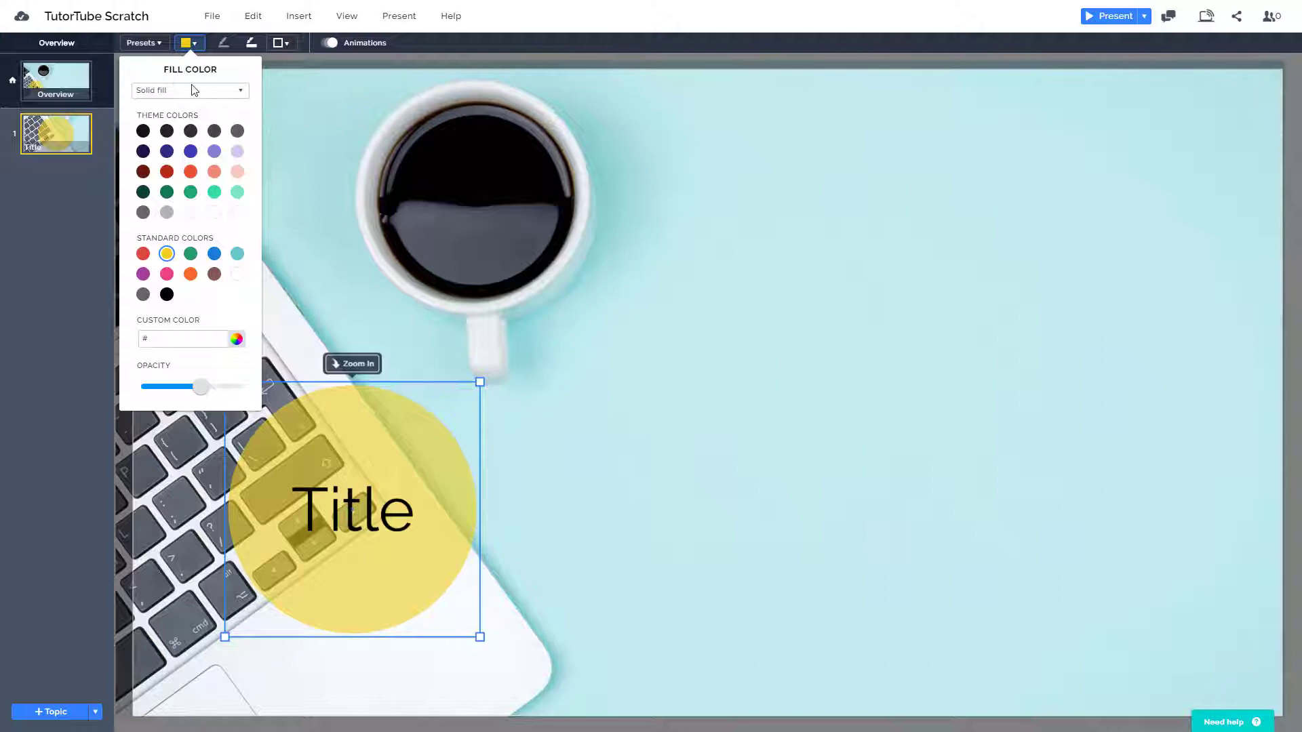
left_click(213, 92)
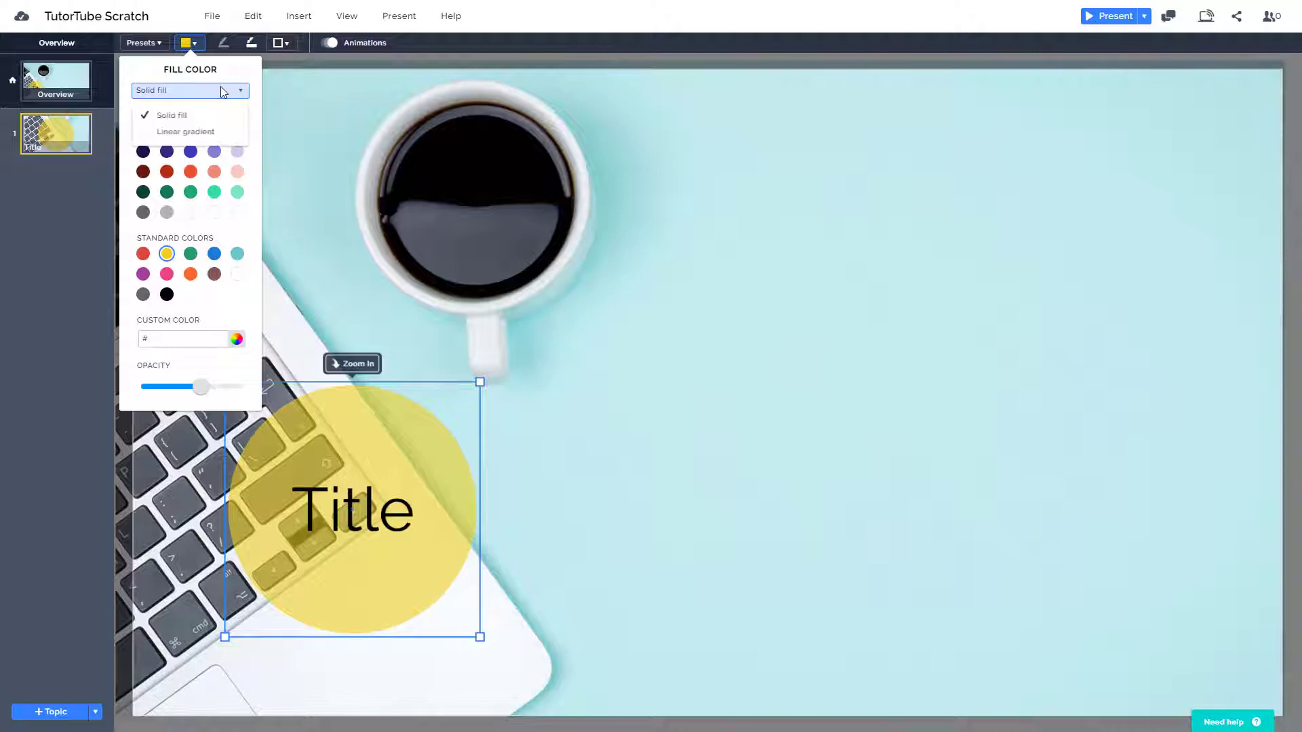
left_click(182, 132)
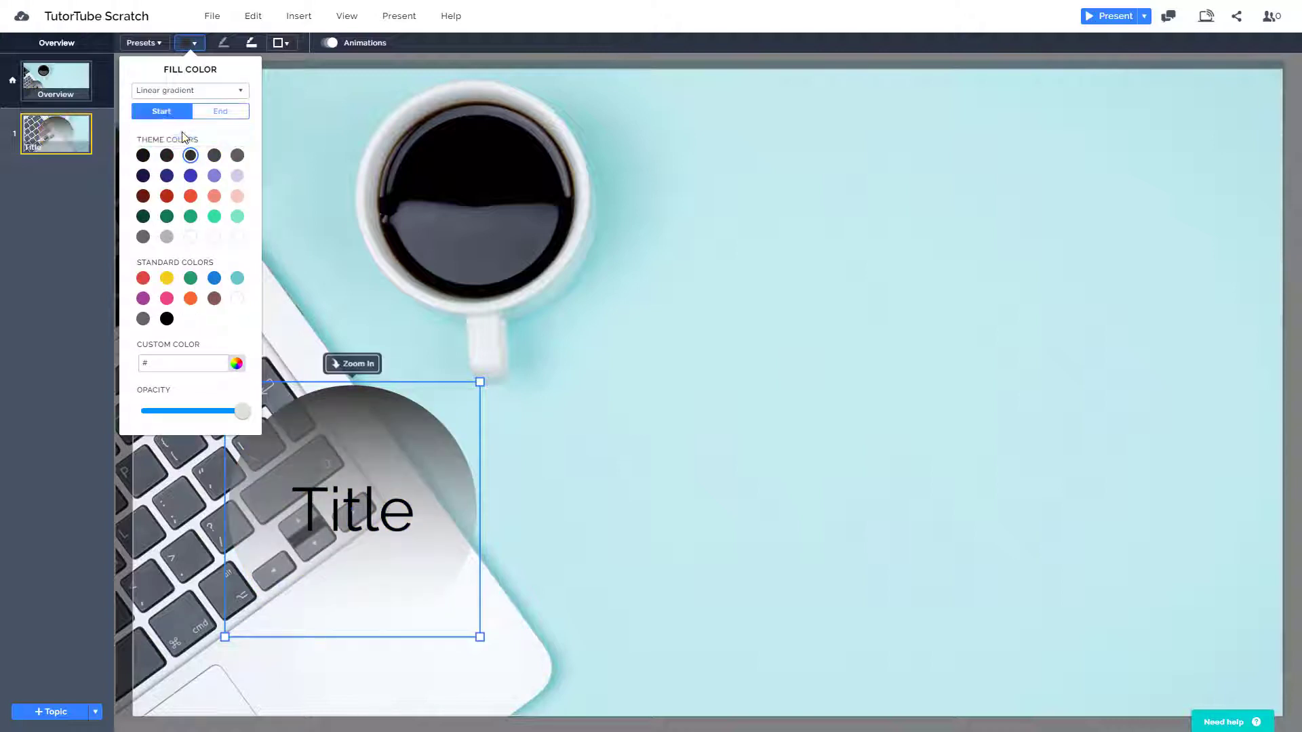
left_click(167, 279)
left_click(234, 115)
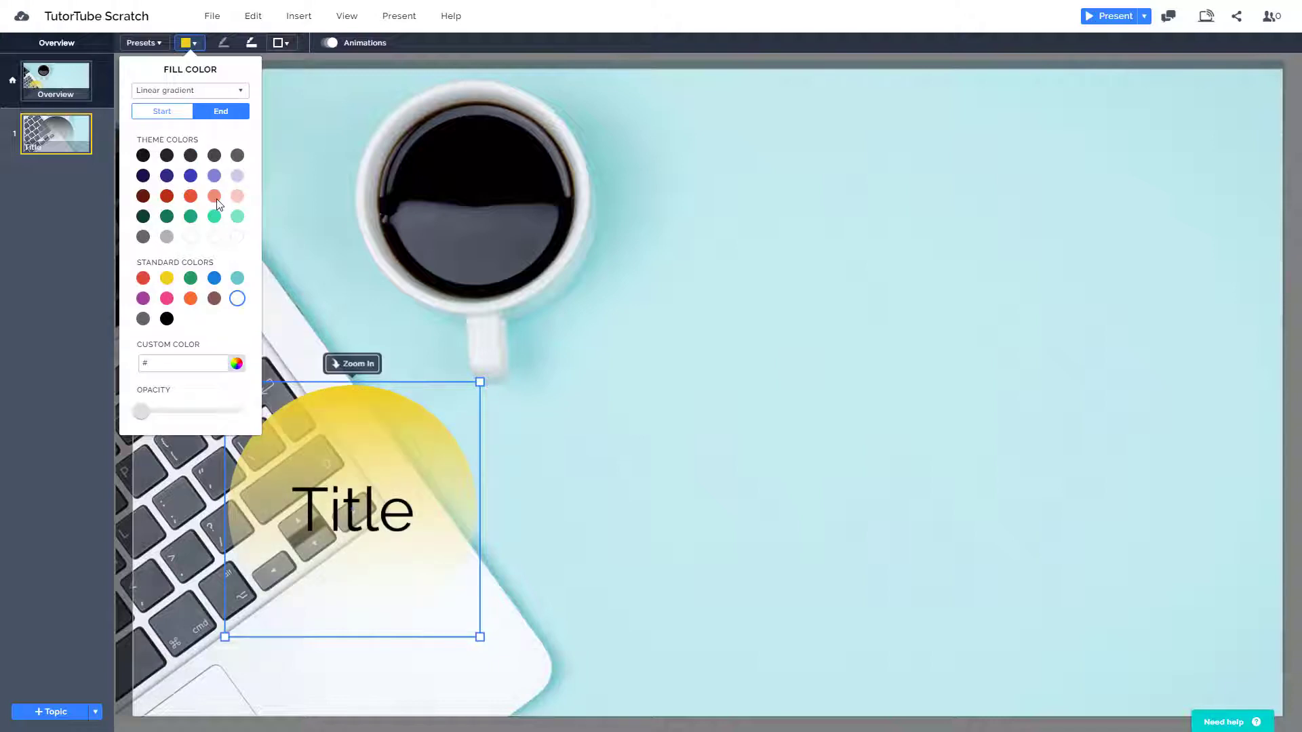
left_click(192, 300)
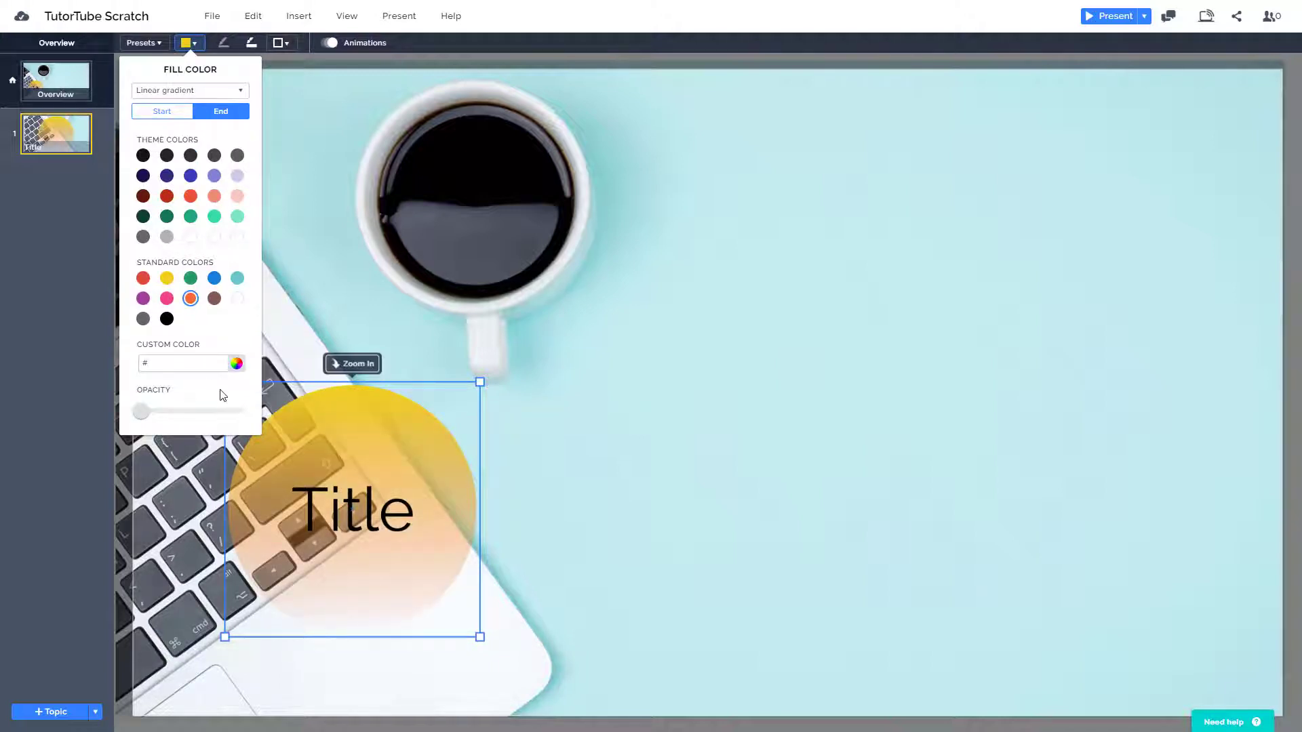
left_click_drag(141, 411, 162, 411)
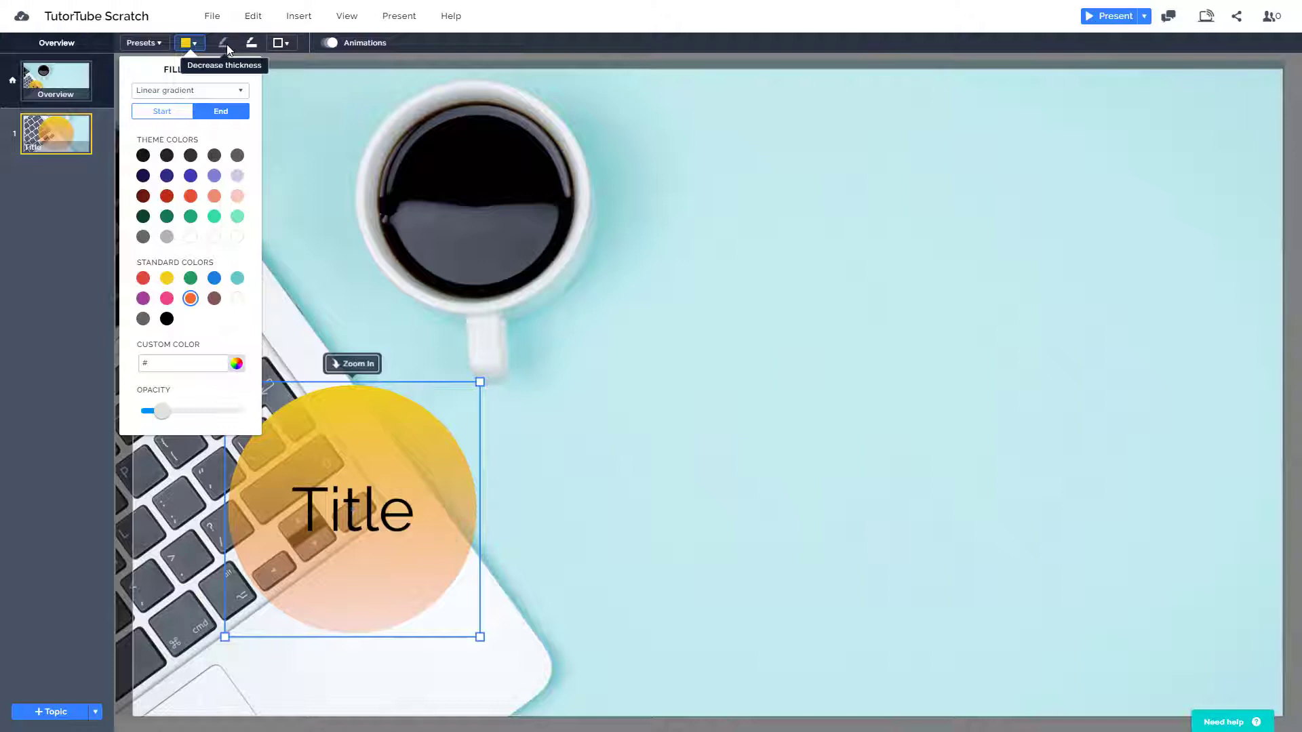
Step: Adjust the circle's border thickness, removing it and then restoring a thin white border
left_click(246, 47)
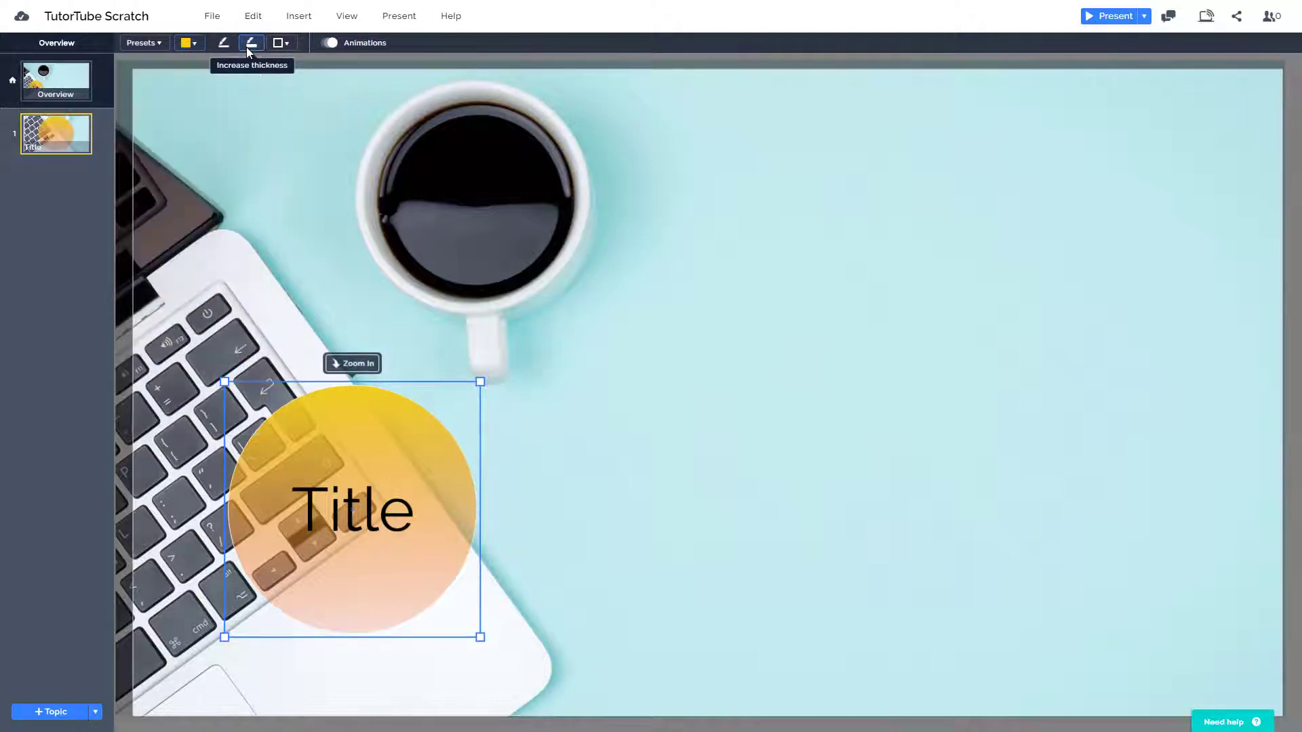
left_click(246, 46)
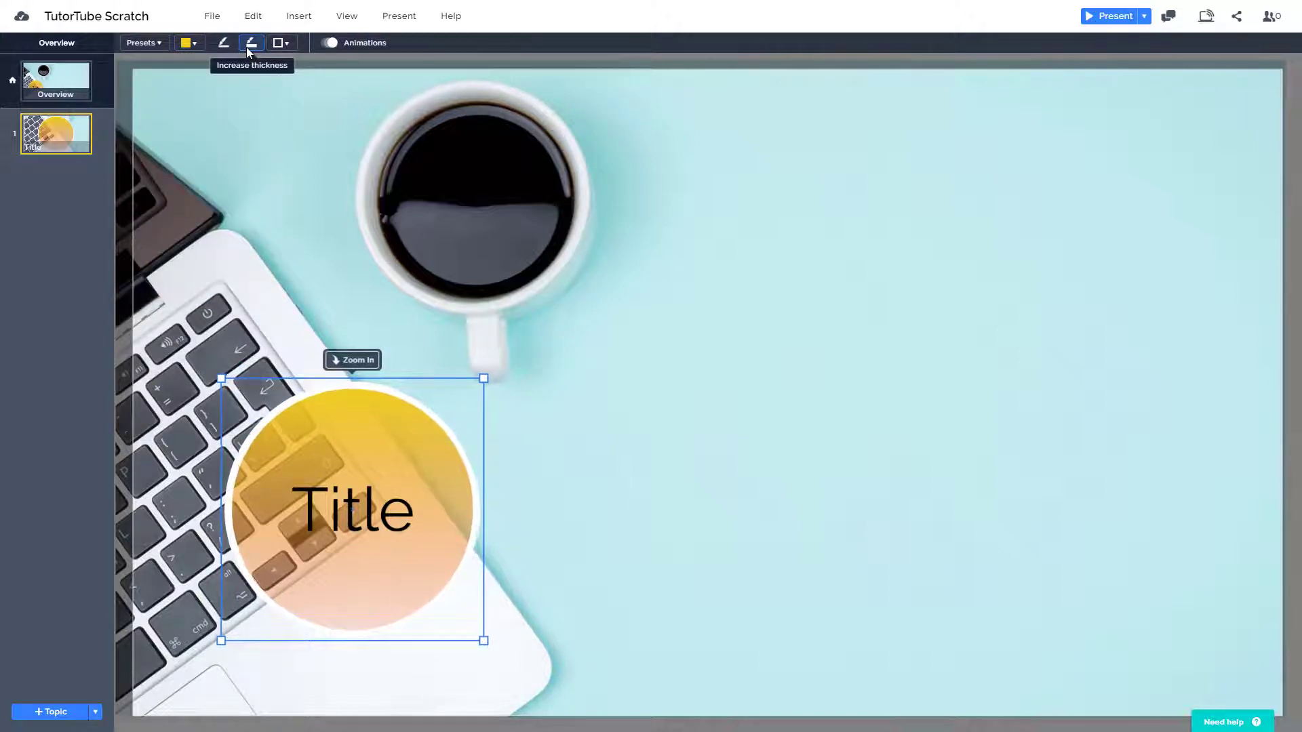
left_click(227, 47)
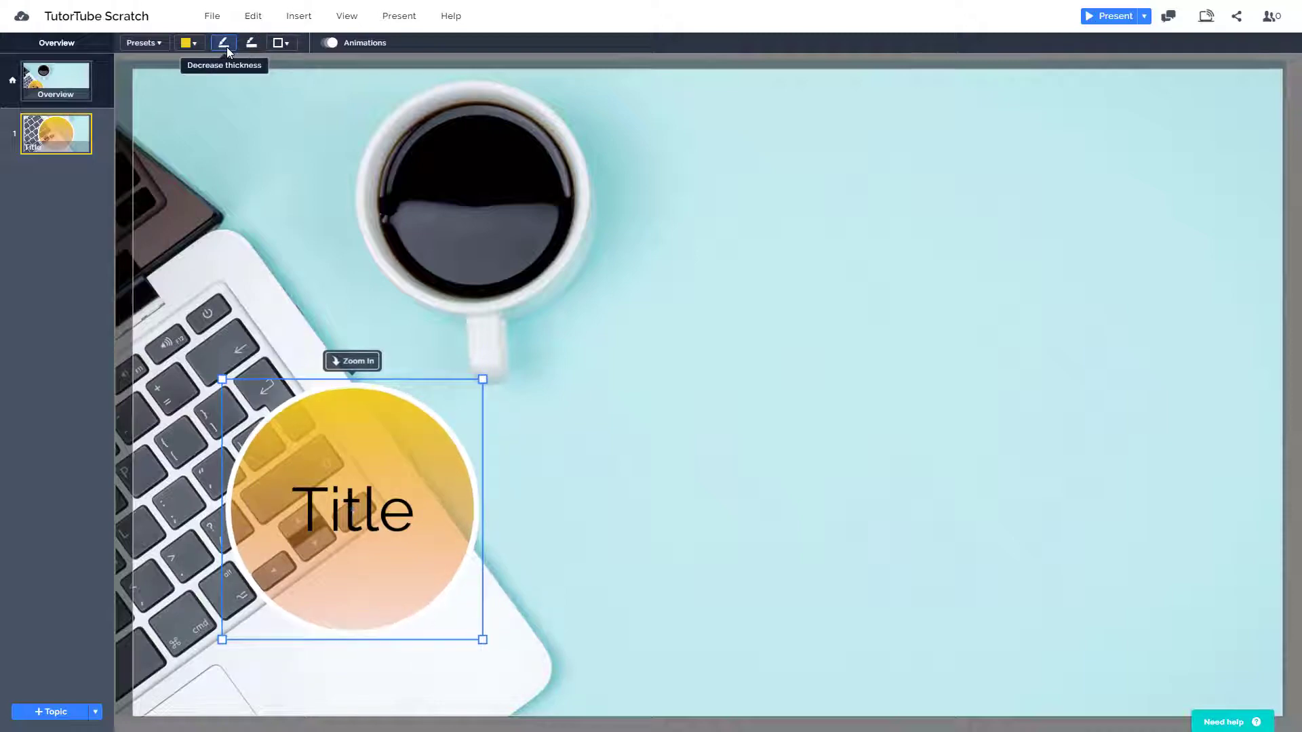
left_click(226, 47)
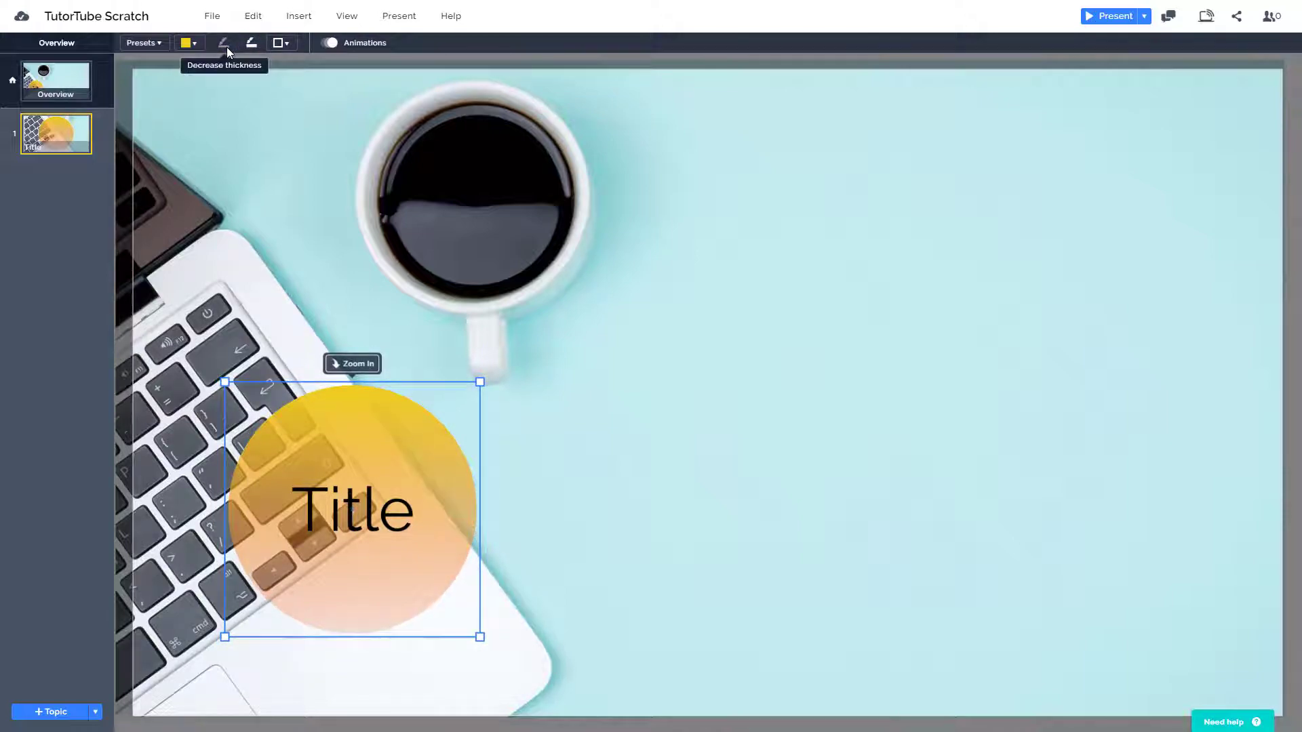
left_click(251, 47)
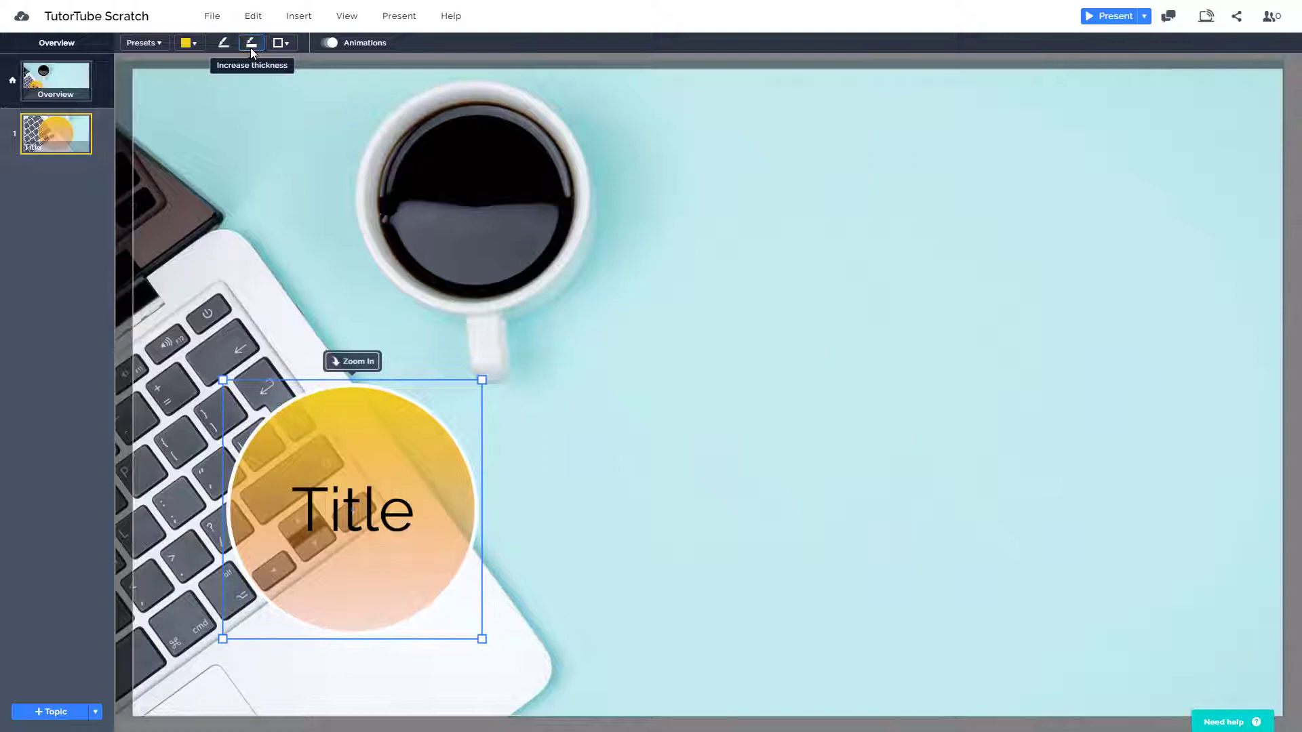
left_click(286, 46)
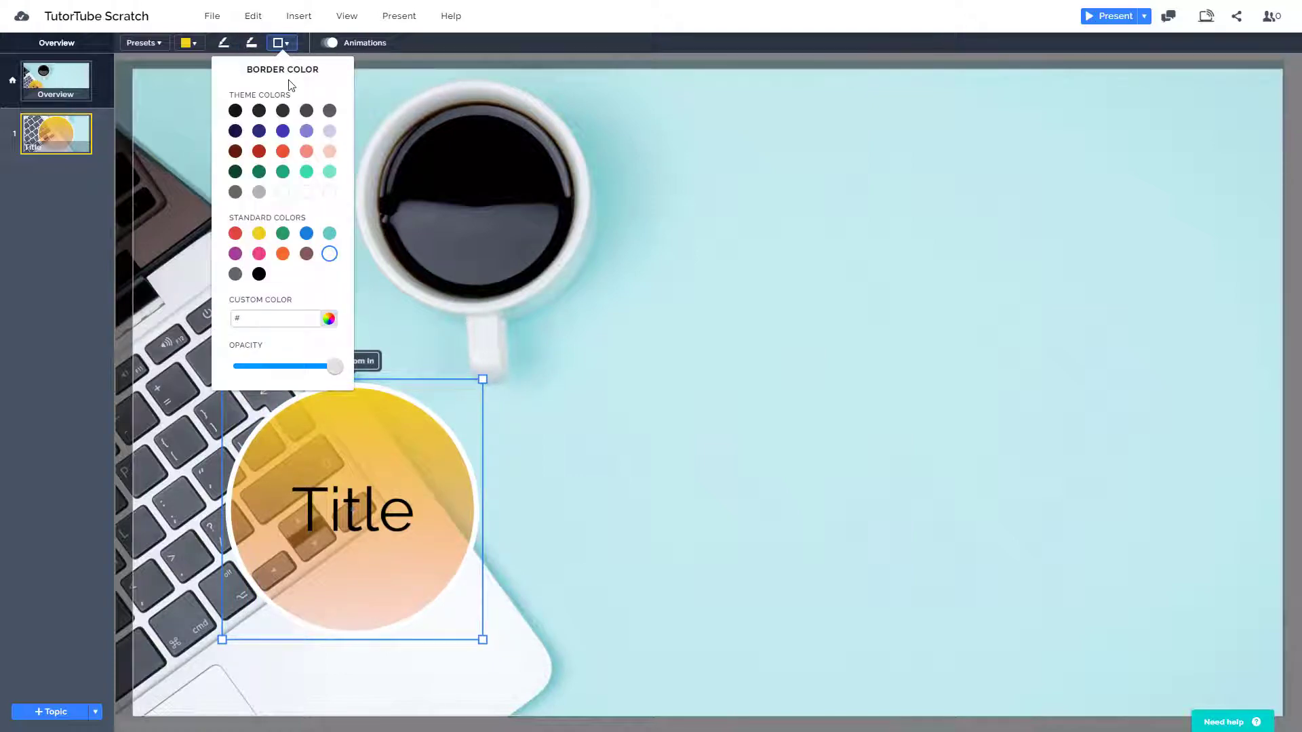
Step: Pick the green theme swatch for the circle's border and lower its opacity to about 30%
left_click(283, 172)
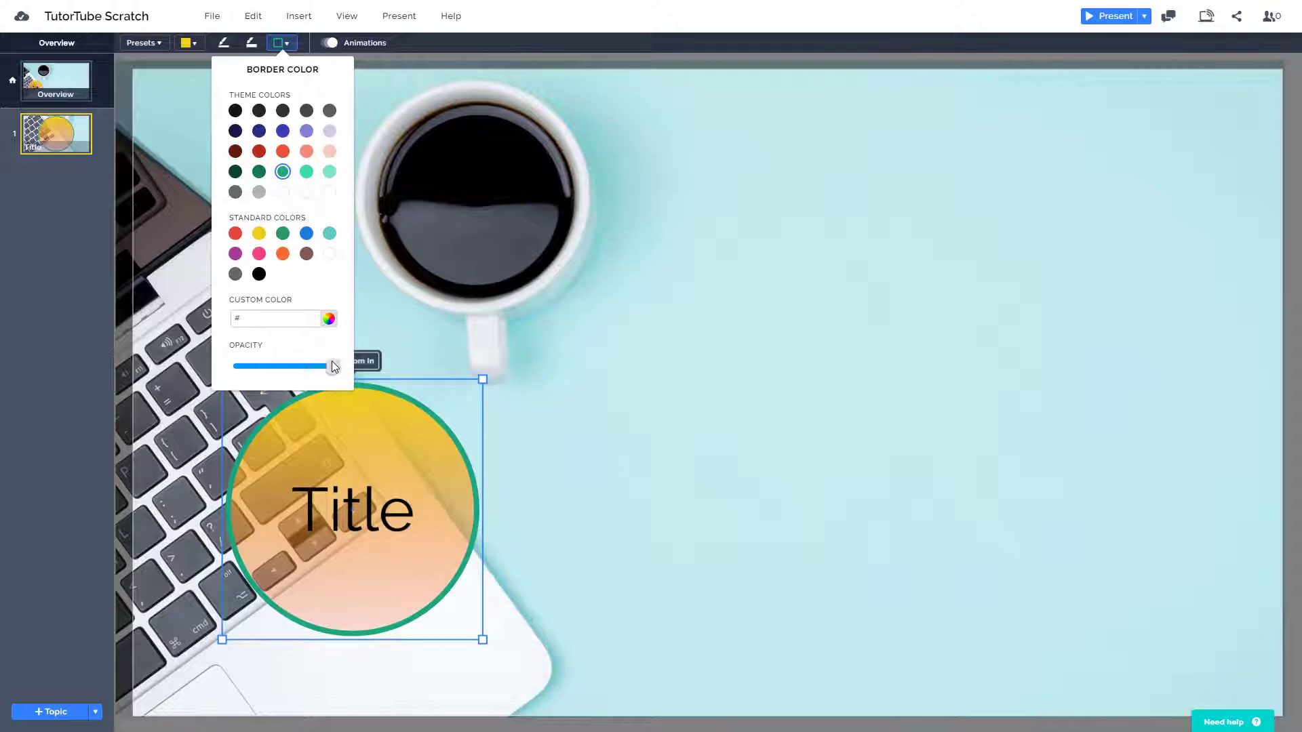
left_click_drag(333, 366, 269, 377)
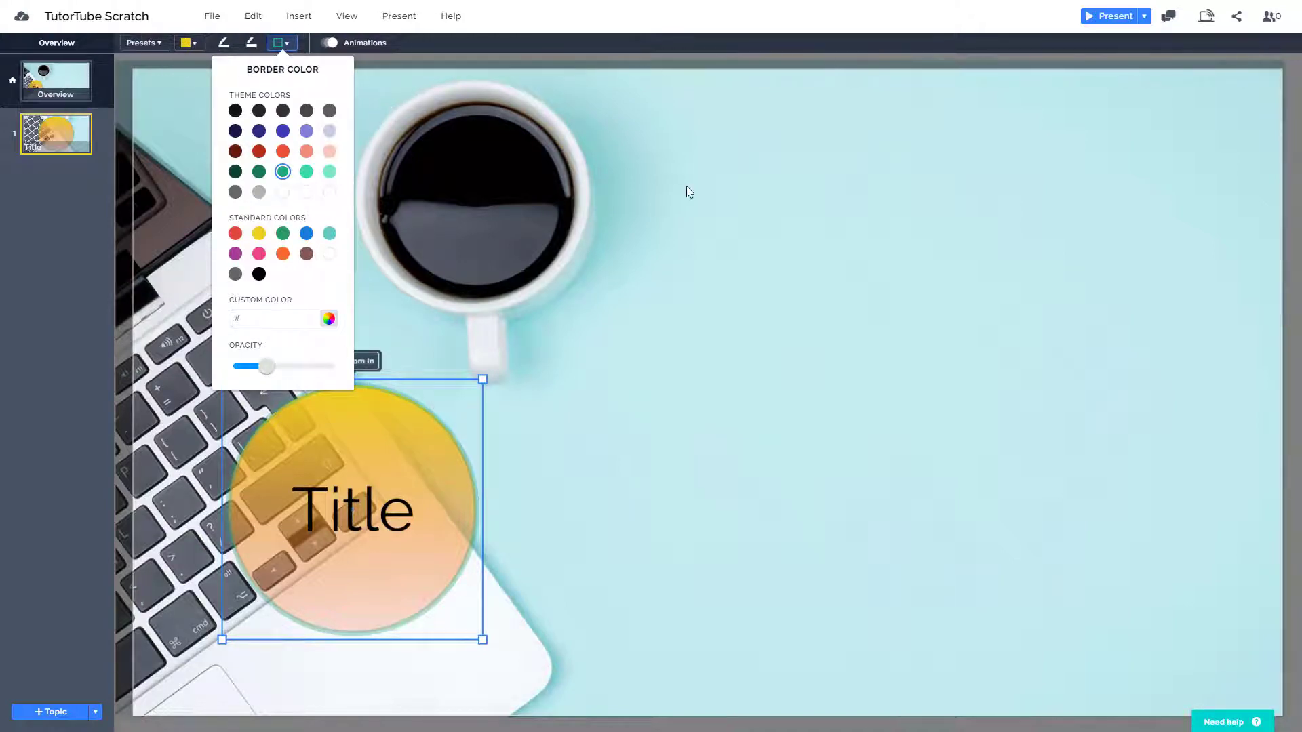
Step: Remove the green border and switch the fill to solid yellow at 0% opacity
left_click(222, 45)
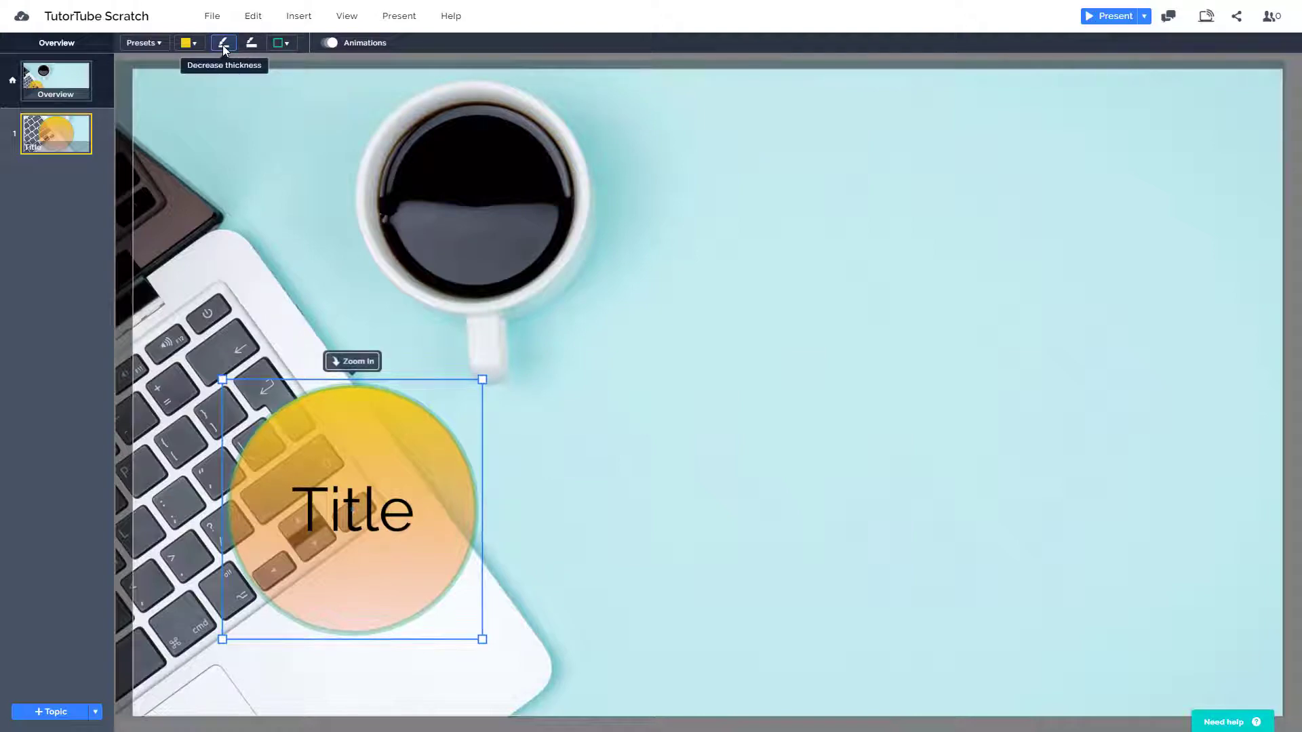
left_click(191, 44)
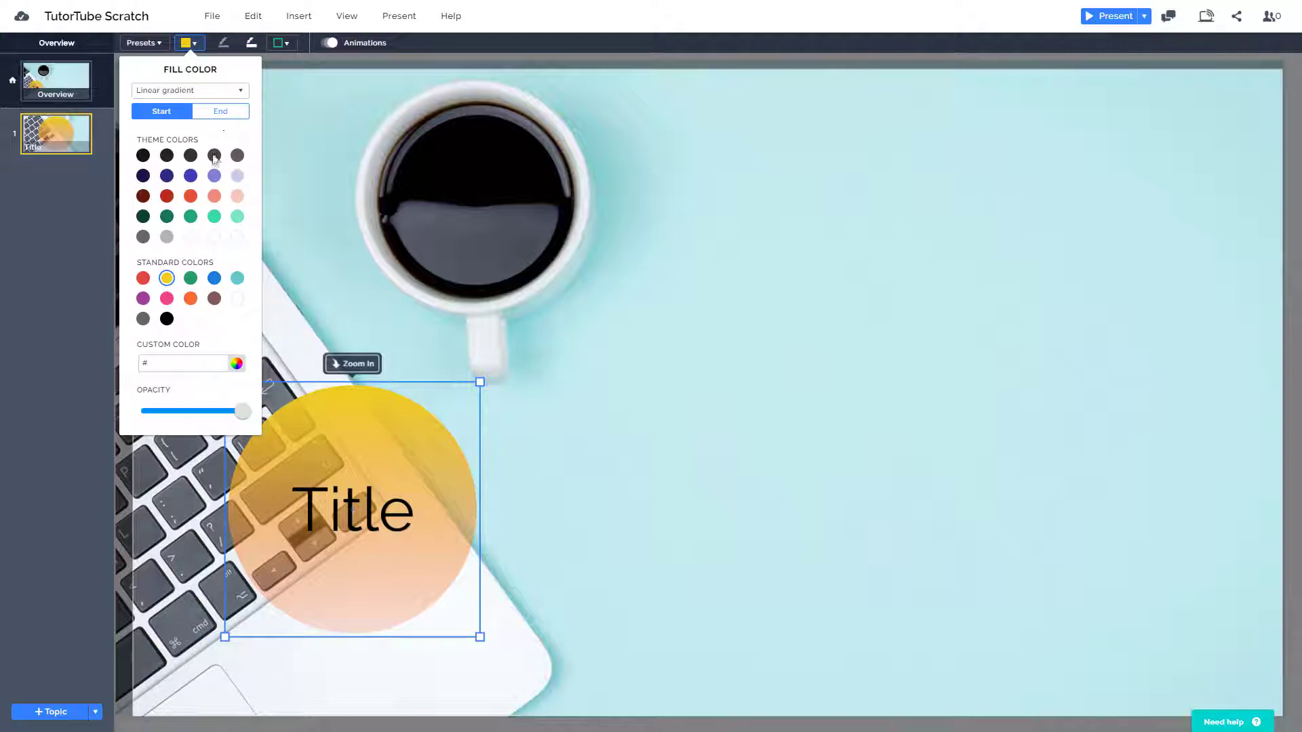
left_click(214, 92)
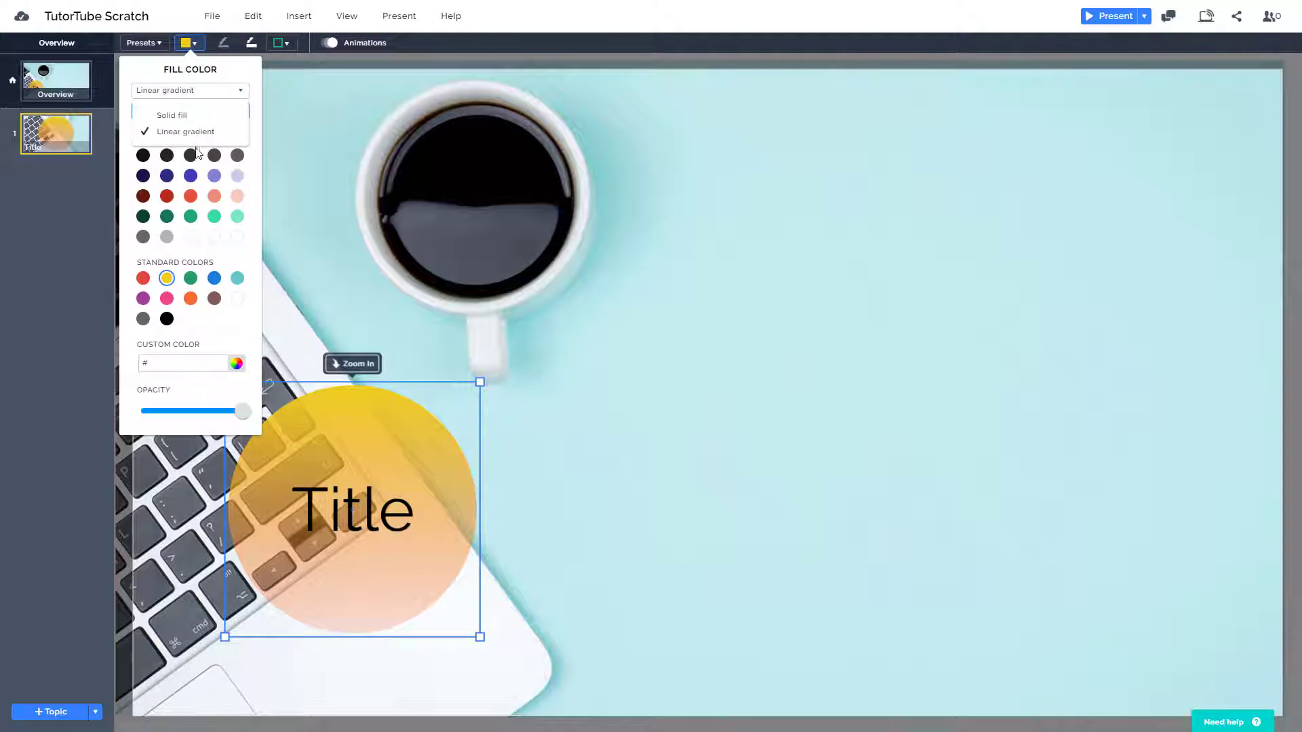
left_click(175, 116)
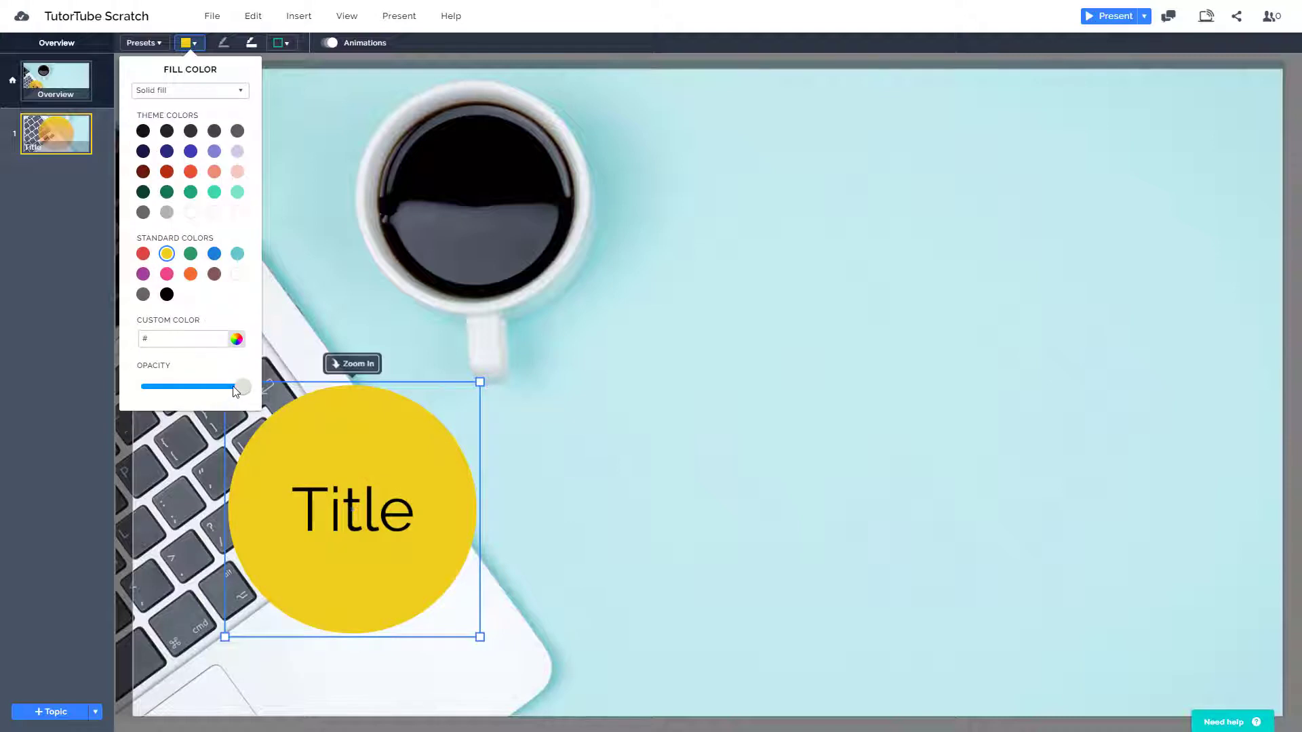
left_click_drag(234, 391, 92, 392)
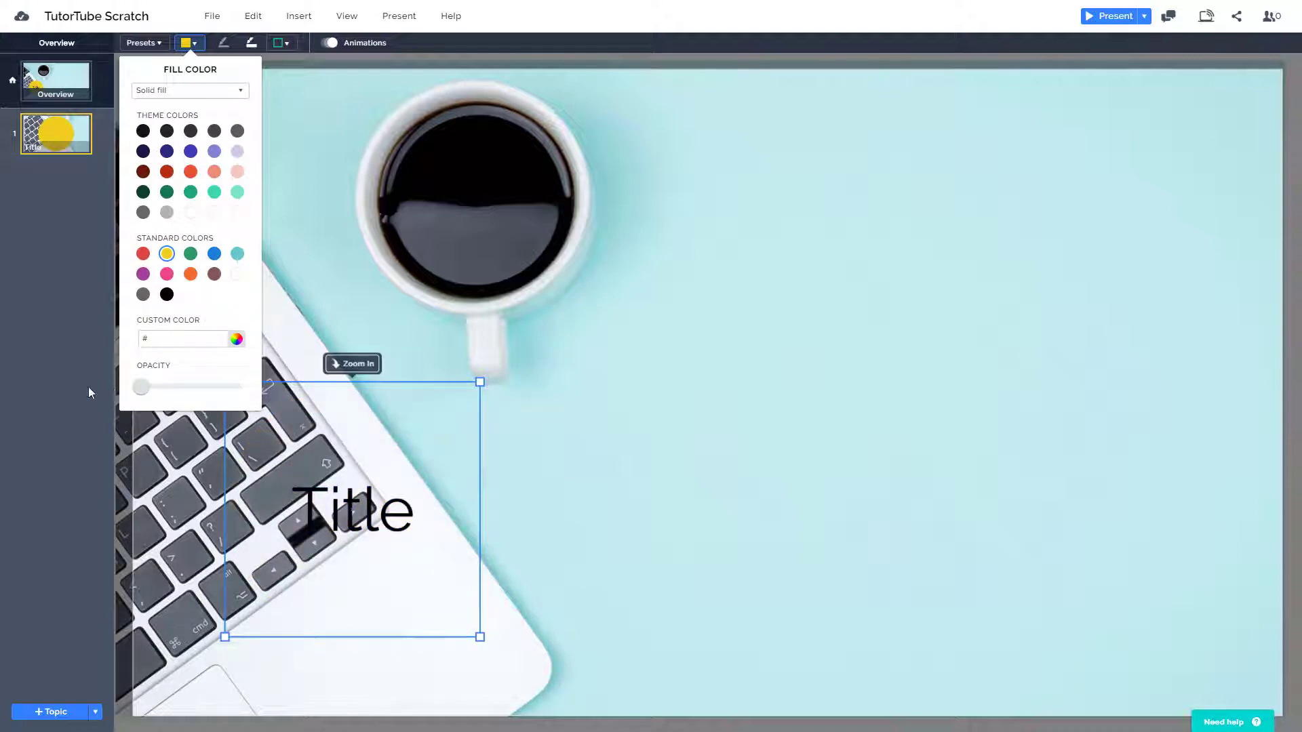
left_click(383, 501)
Step: Drag the invisible Title topic to the canvas centre, zoom into it, then return to the overview
left_click(445, 472)
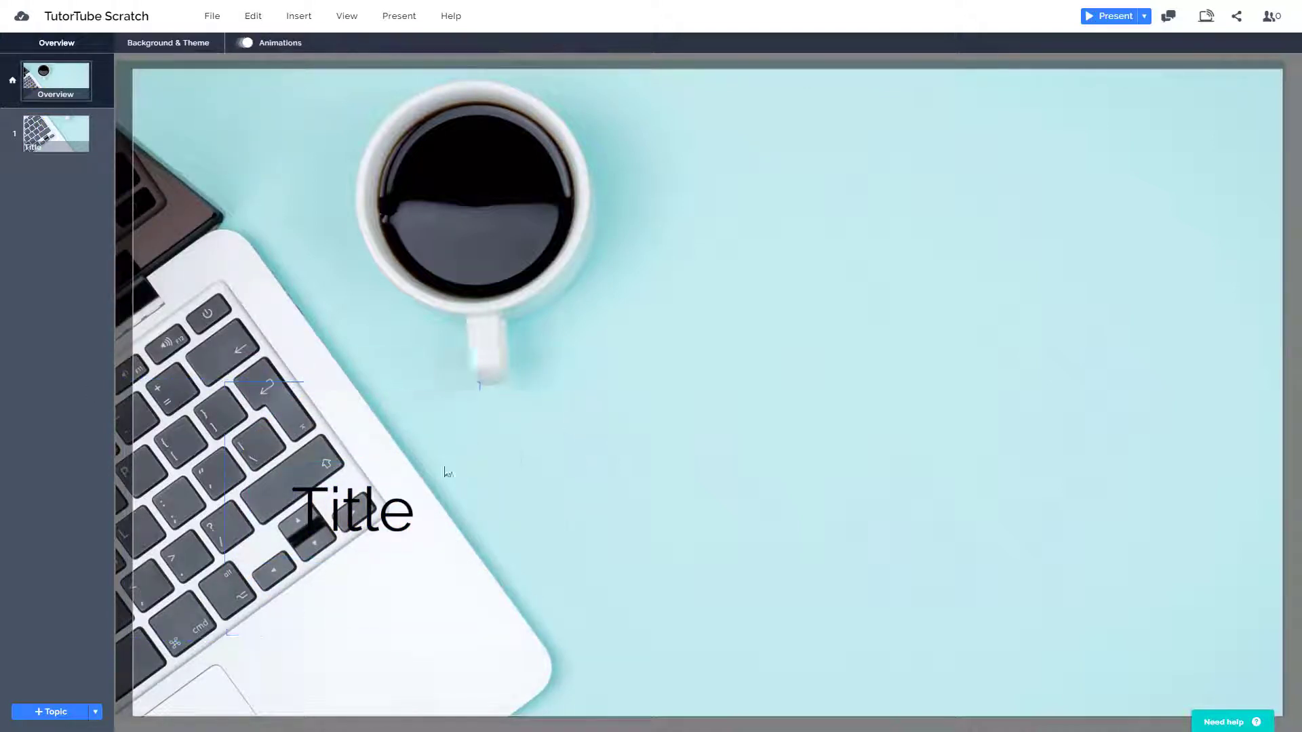
left_click(400, 387)
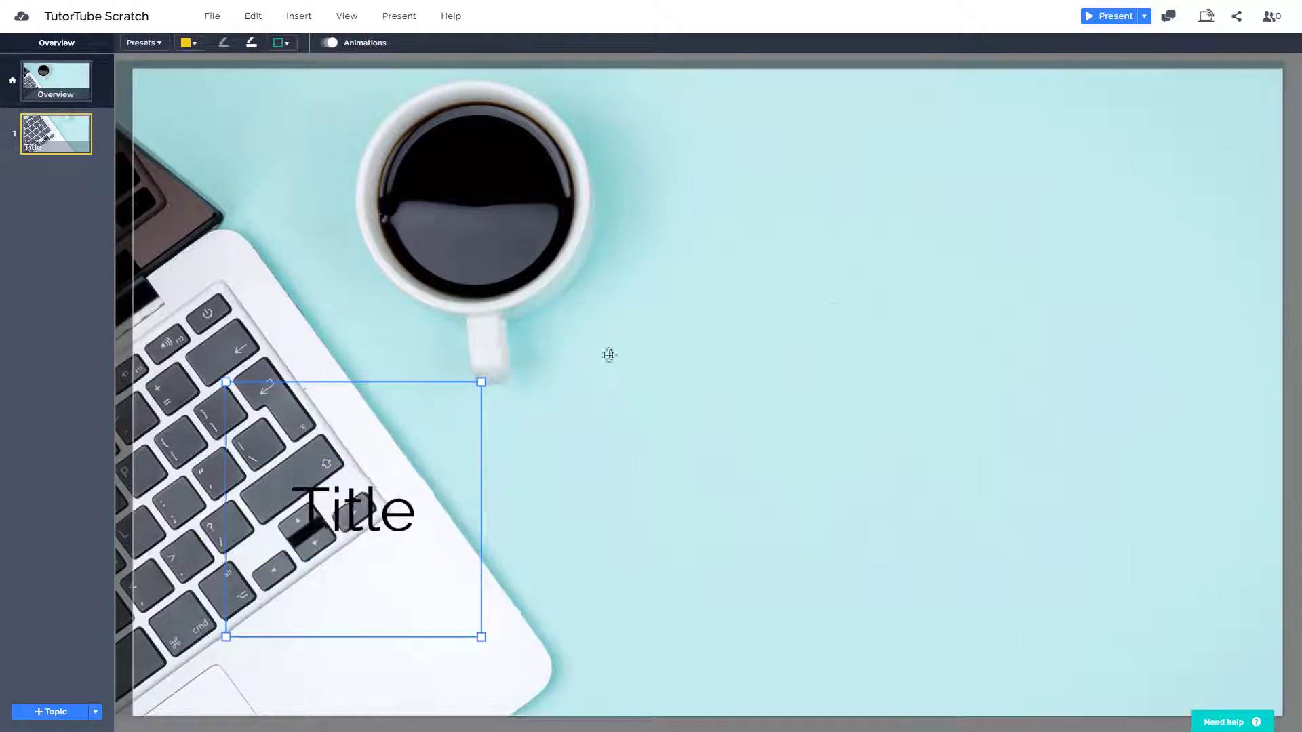
left_click_drag(608, 355, 799, 359)
key("Escape")
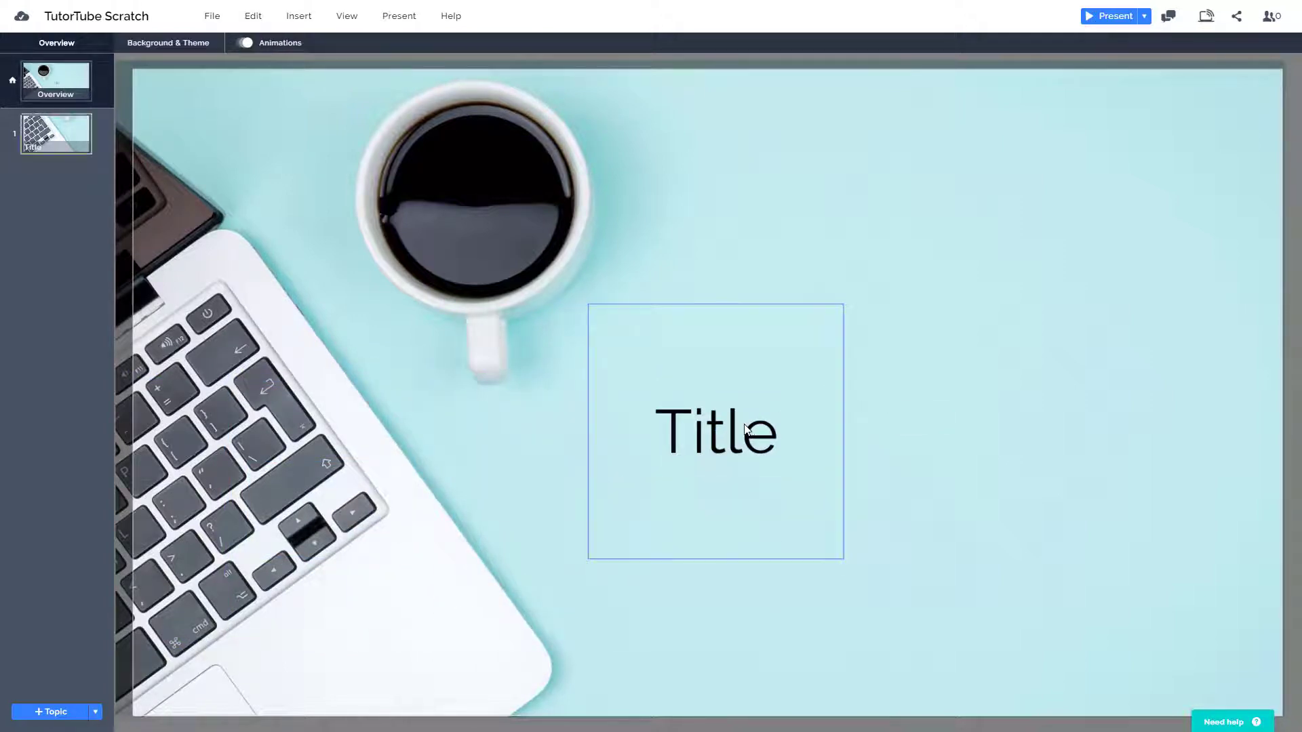
left_click(746, 431)
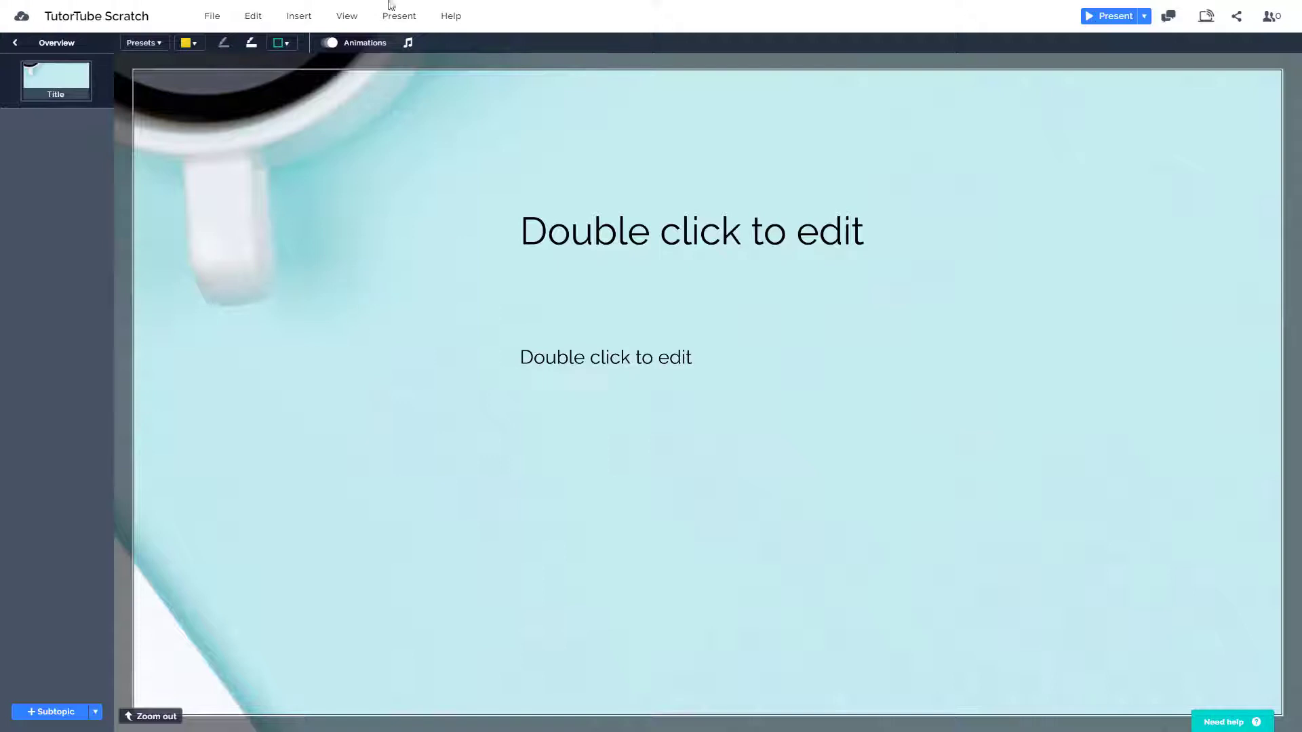
left_click(324, 204)
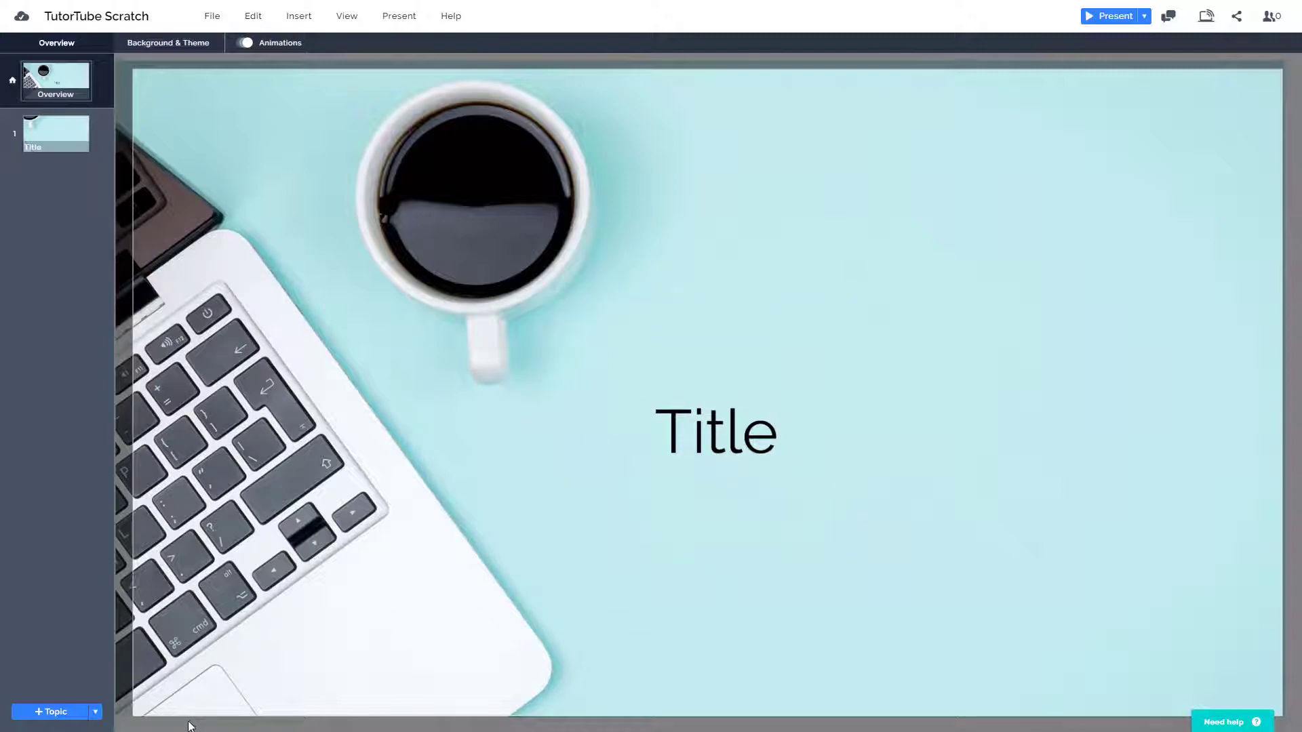
Step: Add a stack topic and give its green border full opacity and four steps of extra thickness
left_click(96, 711)
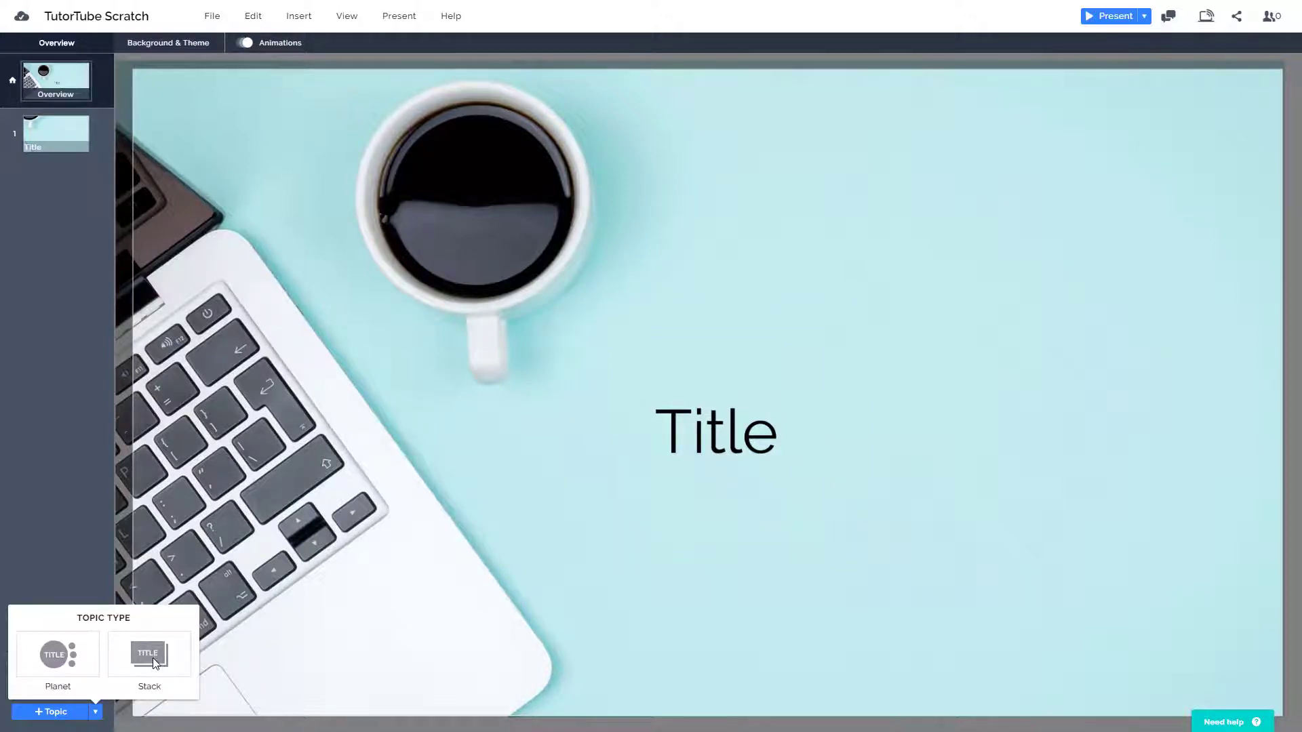
left_click(155, 662)
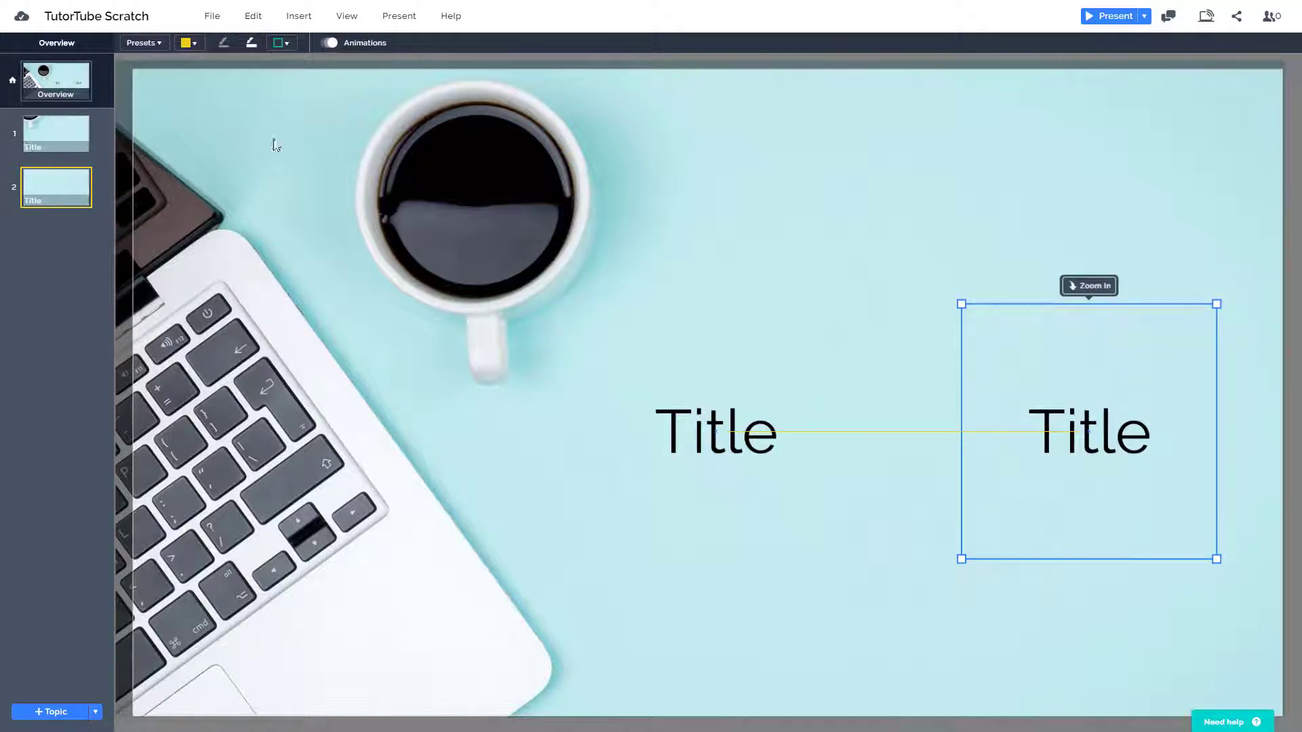
left_click(288, 43)
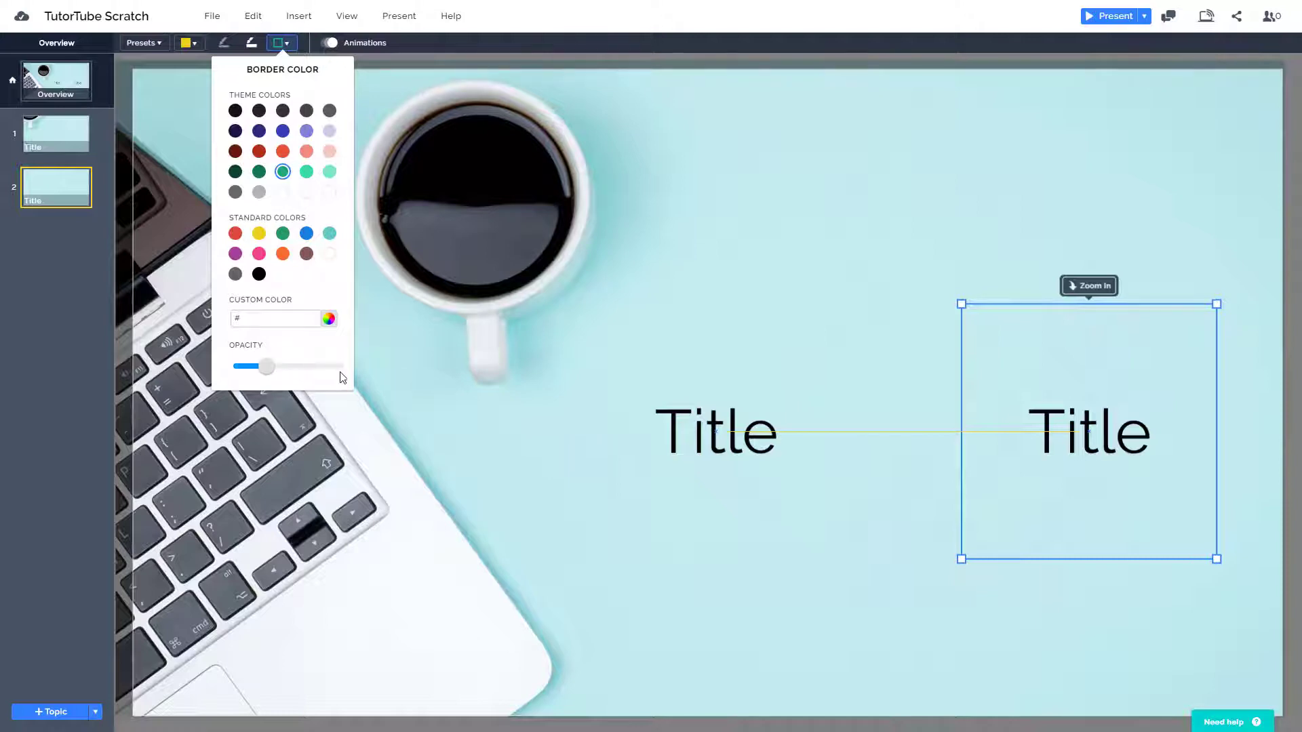
left_click_drag(271, 375, 336, 368)
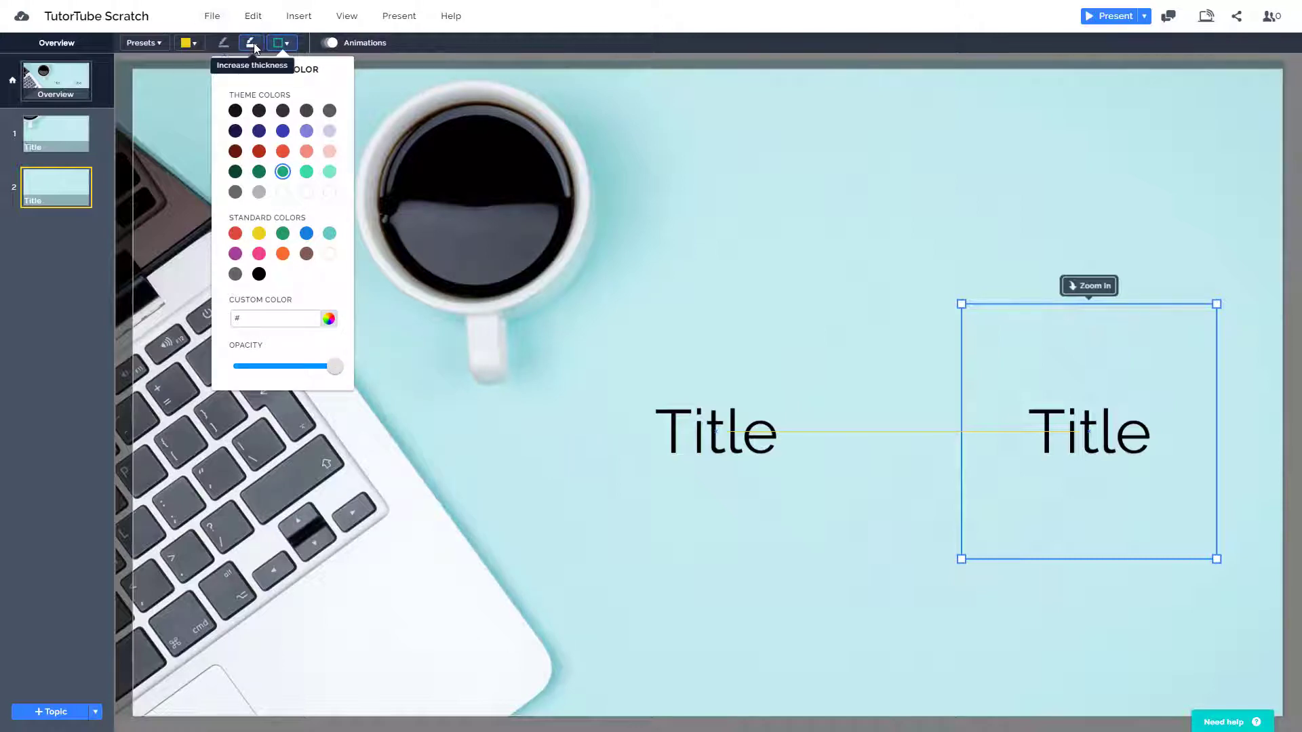
left_click(250, 42)
left_click(249, 43)
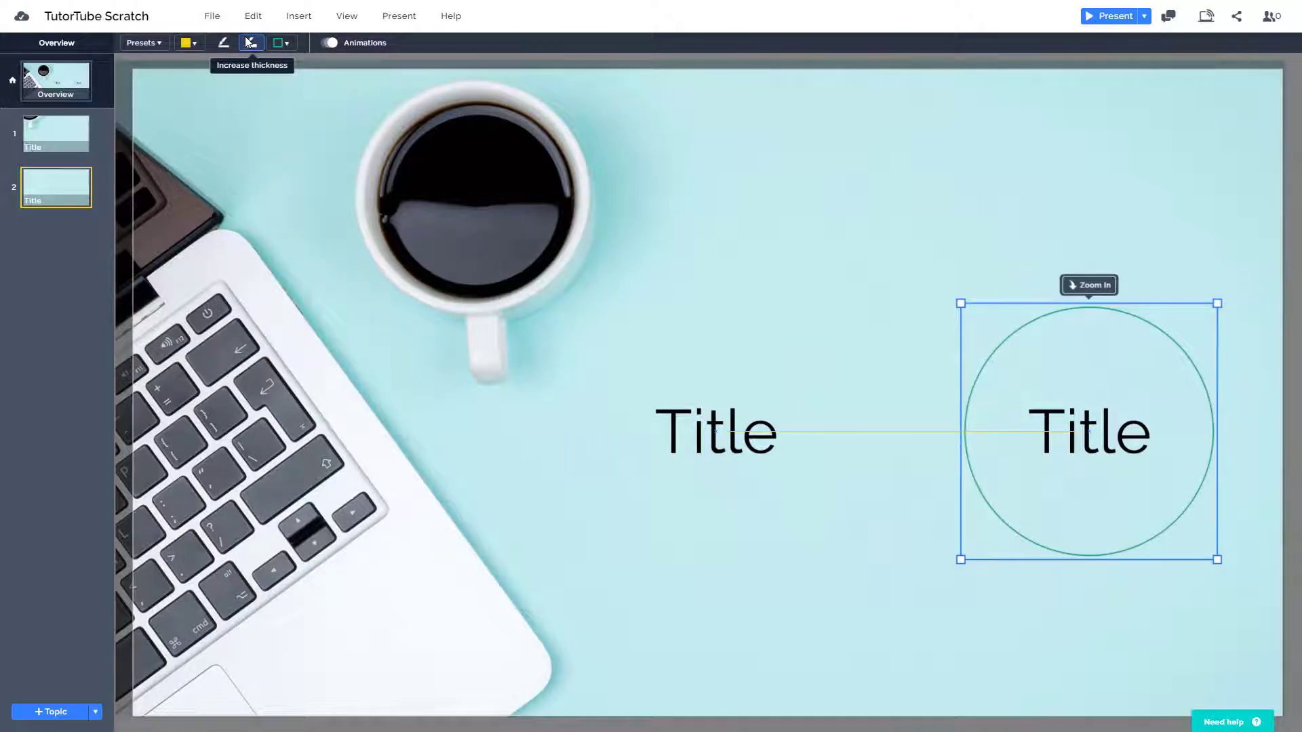
left_click(247, 42)
left_click(247, 43)
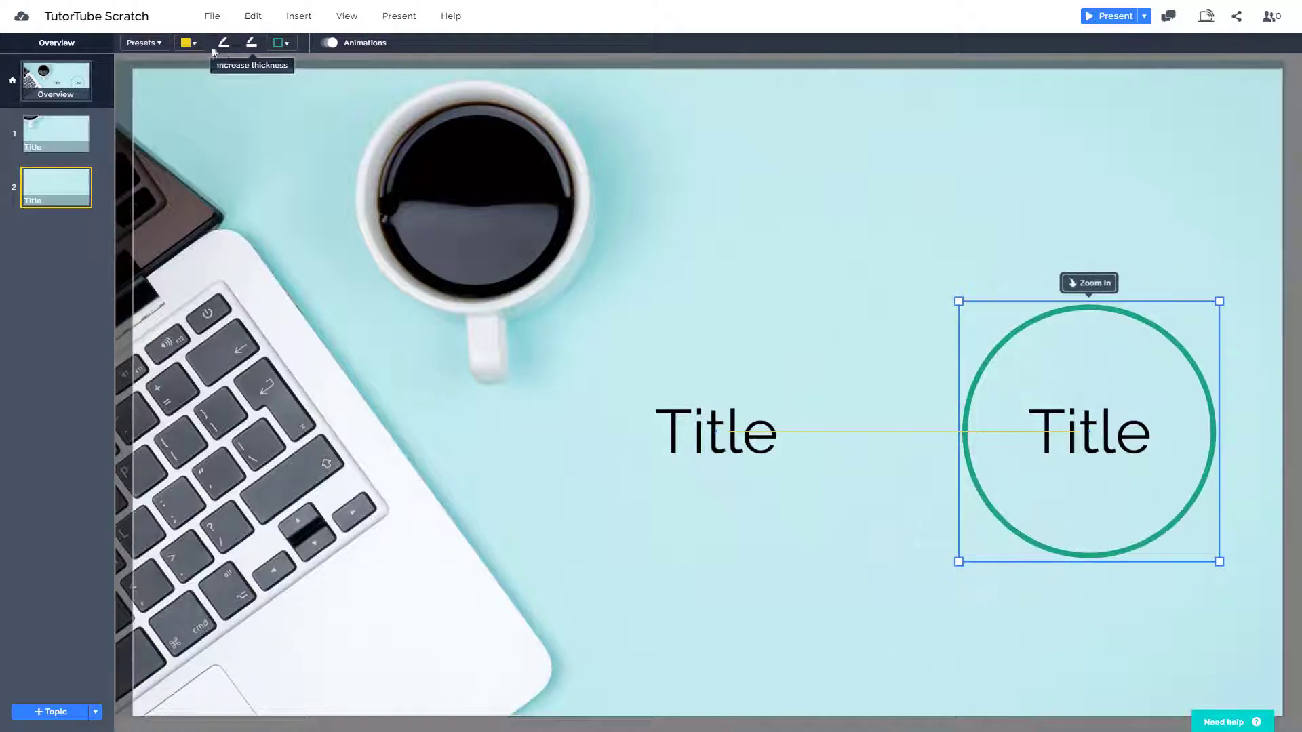
left_click(771, 315)
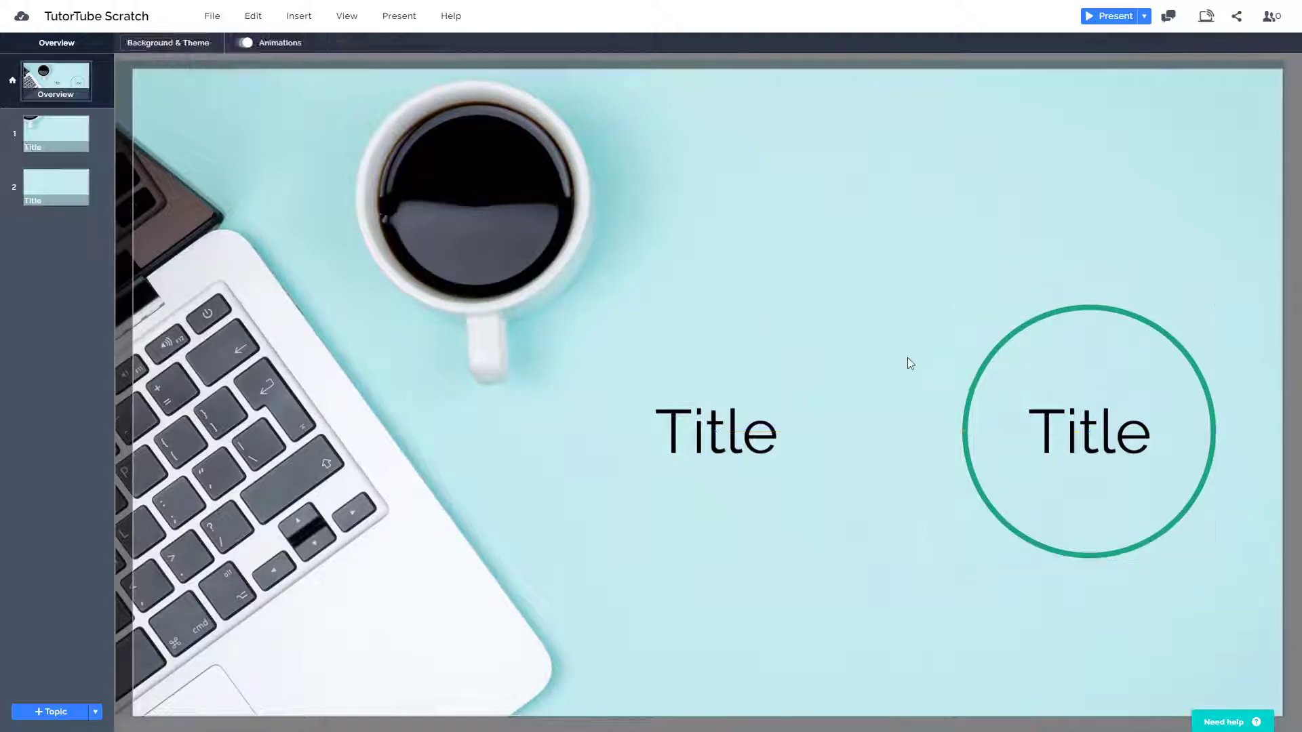
left_click(965, 408)
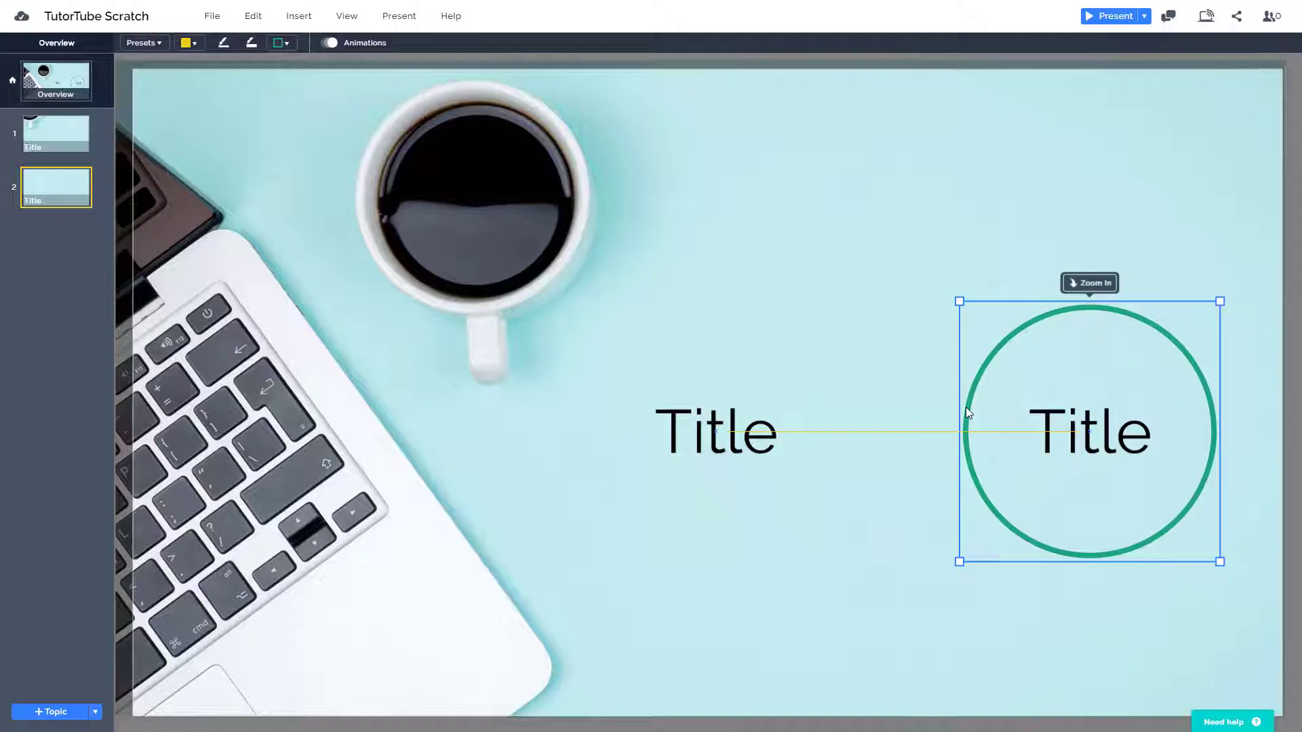
left_click(937, 403)
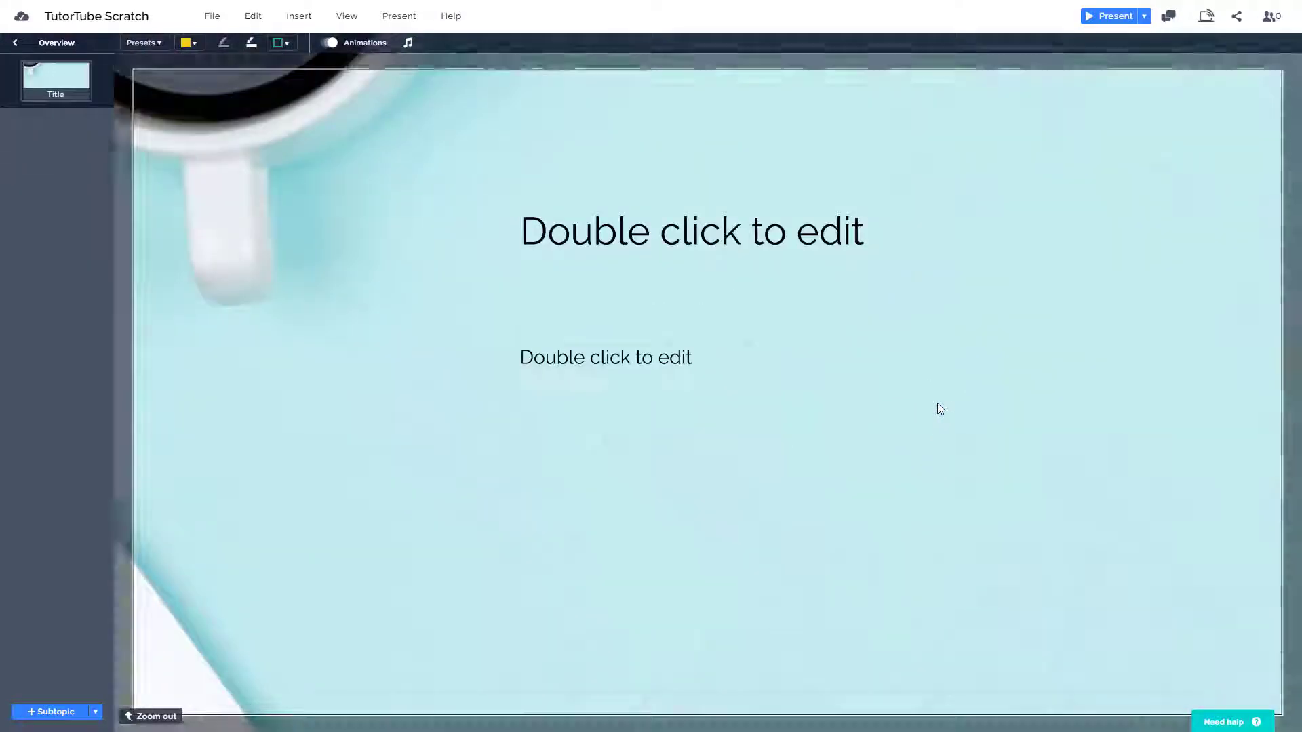
left_click(937, 403)
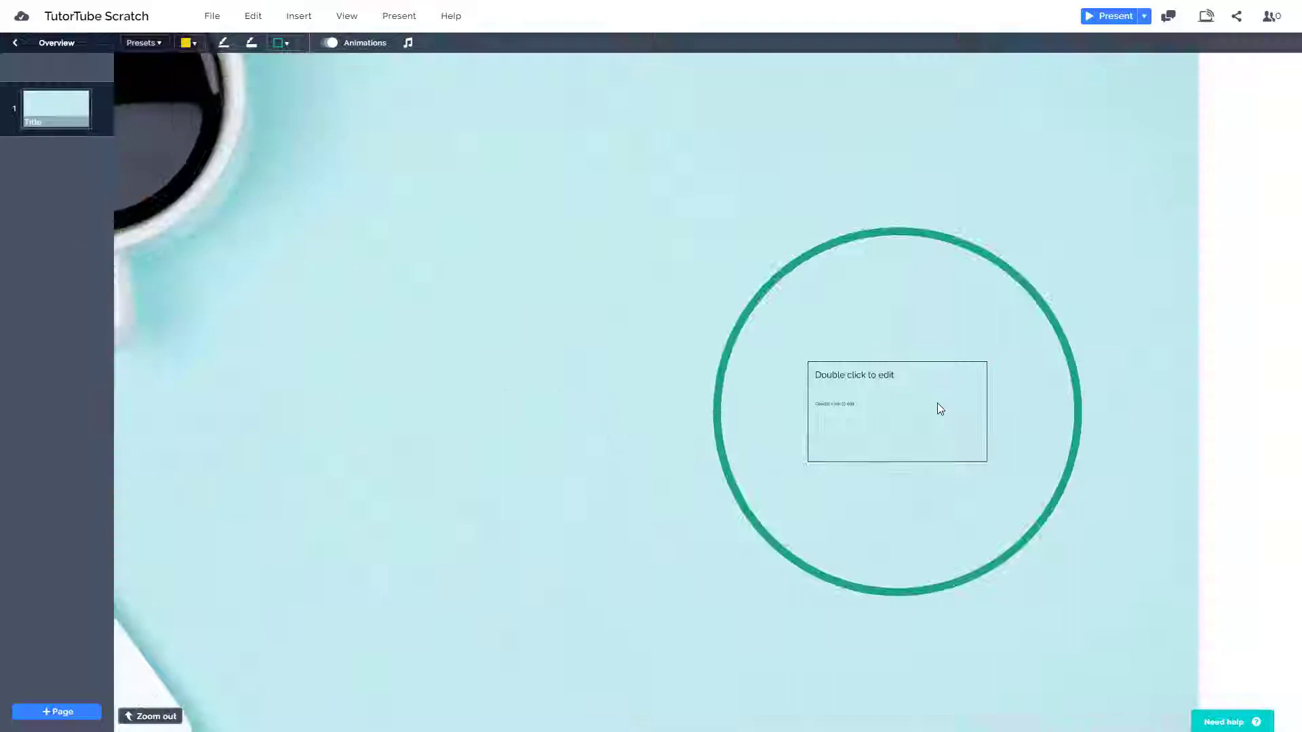
left_click(937, 403)
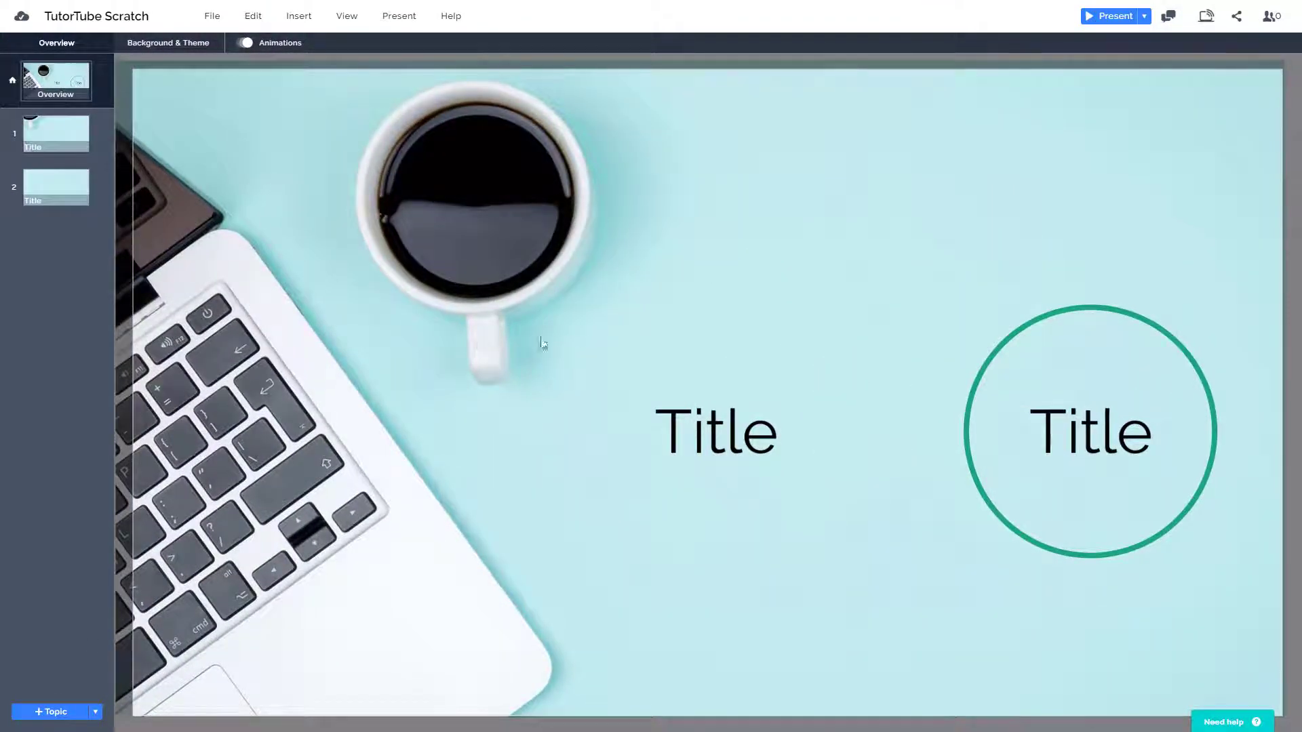
left_click(738, 413)
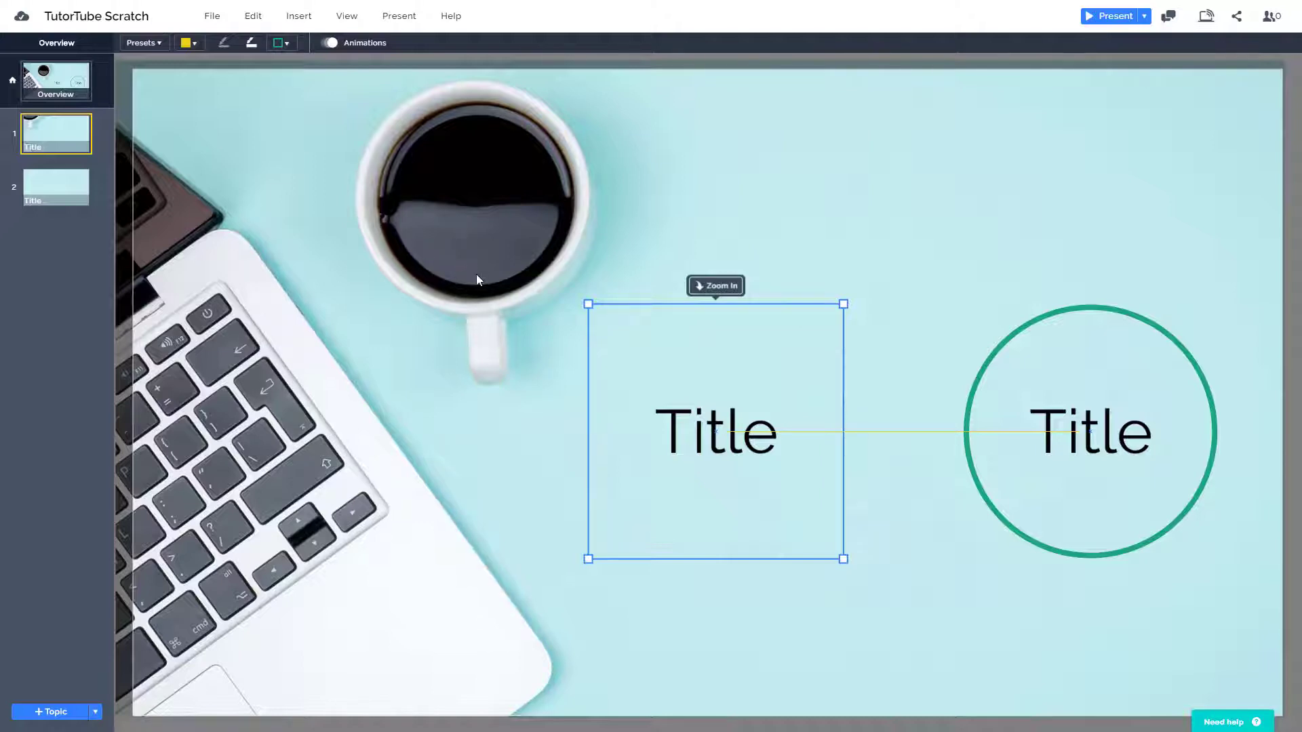
left_click(711, 202)
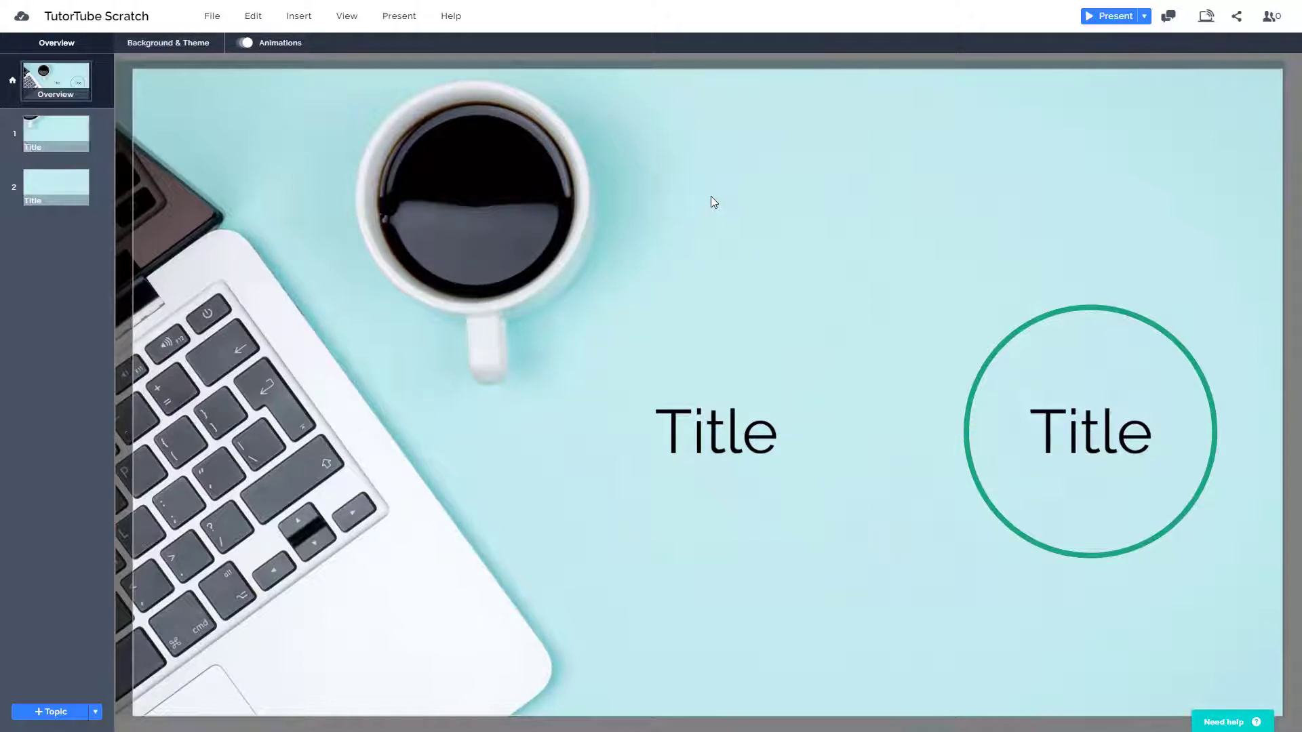